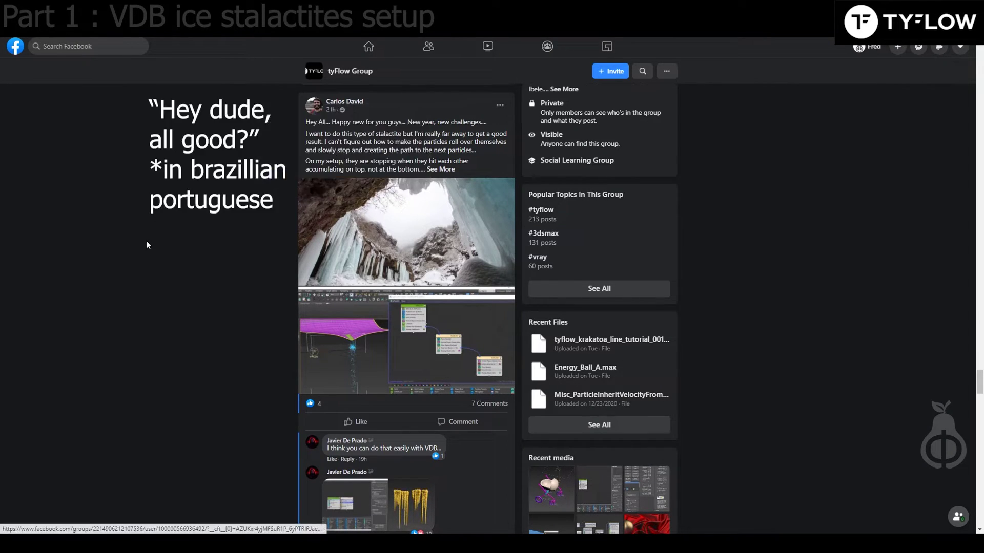
- Look through the stalactite post's comments and open the VDB setup screenshot posted in the replies
{"action": "scroll", "coordinate": [204, 257], "scroll_direction": "down", "scroll_amount": 3}
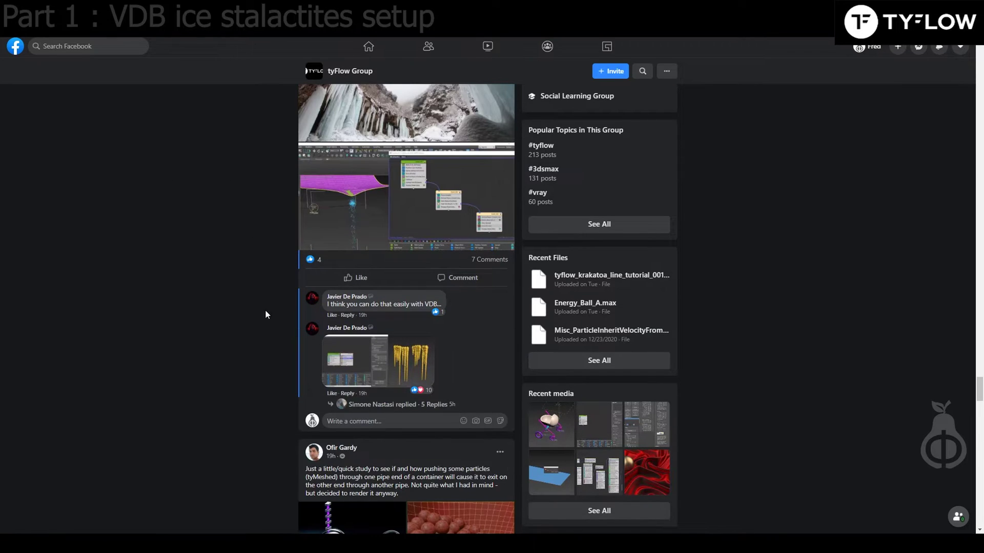
{"action": "scroll", "coordinate": [354, 281], "scroll_direction": "up", "scroll_amount": 2}
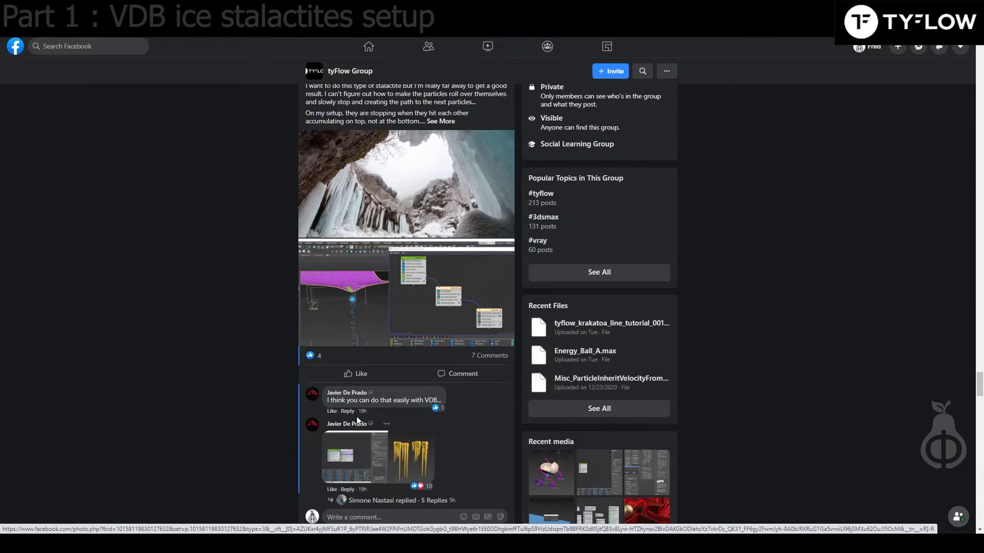
{"action": "left_click", "coordinate": [359, 461]}
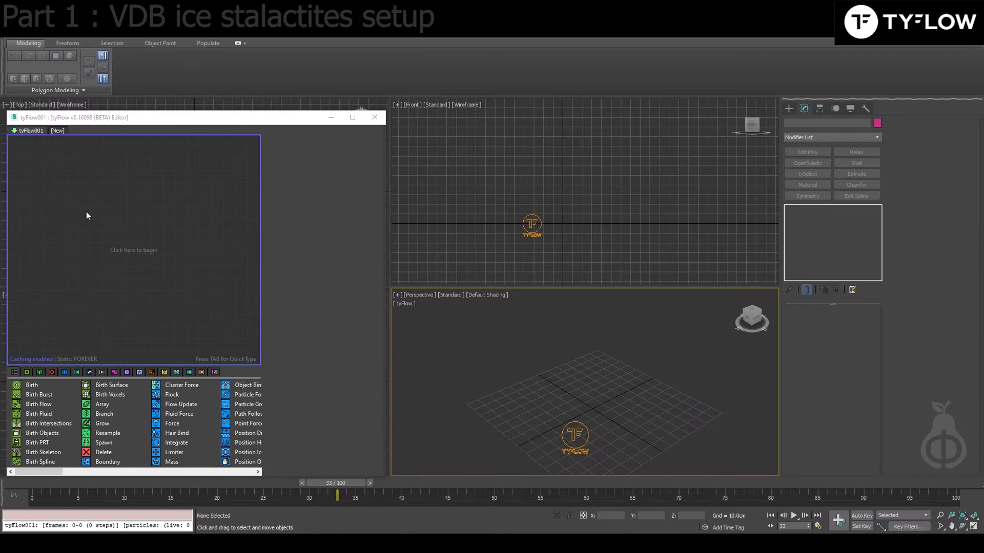
- Create a Simple Icon Flow preset and raise its birth icon about 86.6 cm above the grid
{"action": "right_click", "coordinate": [86, 212]}
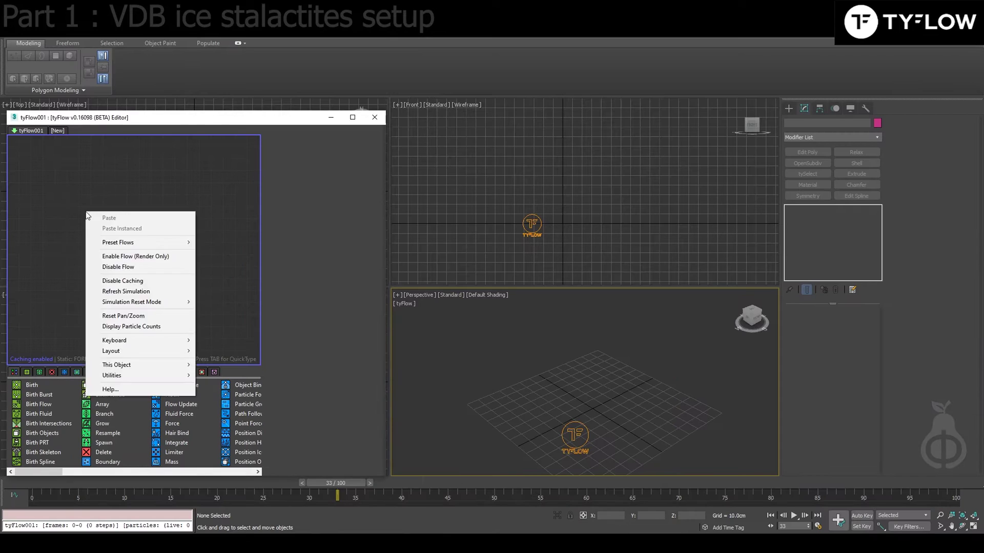
{"action": "mouse_move", "coordinate": [113, 243]}
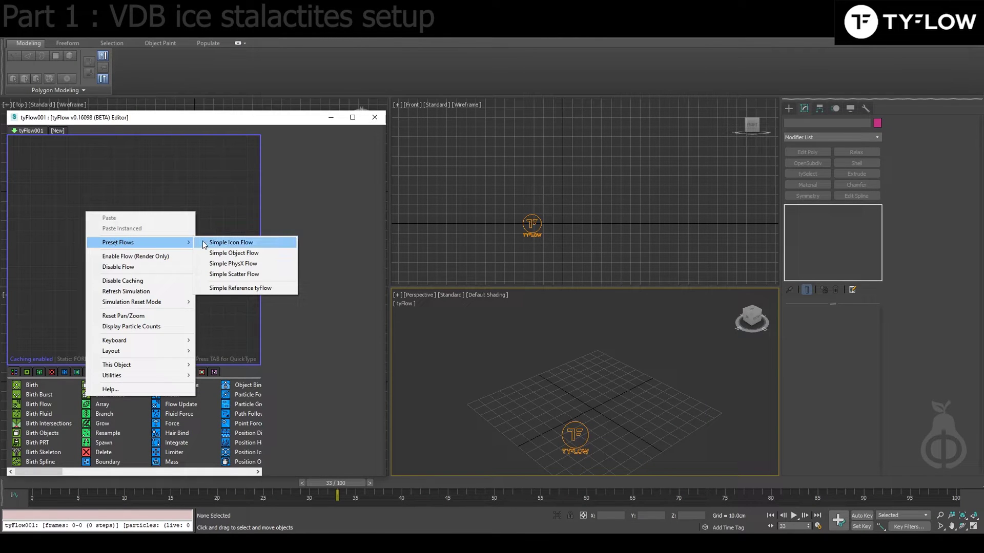
{"action": "left_click", "coordinate": [221, 243]}
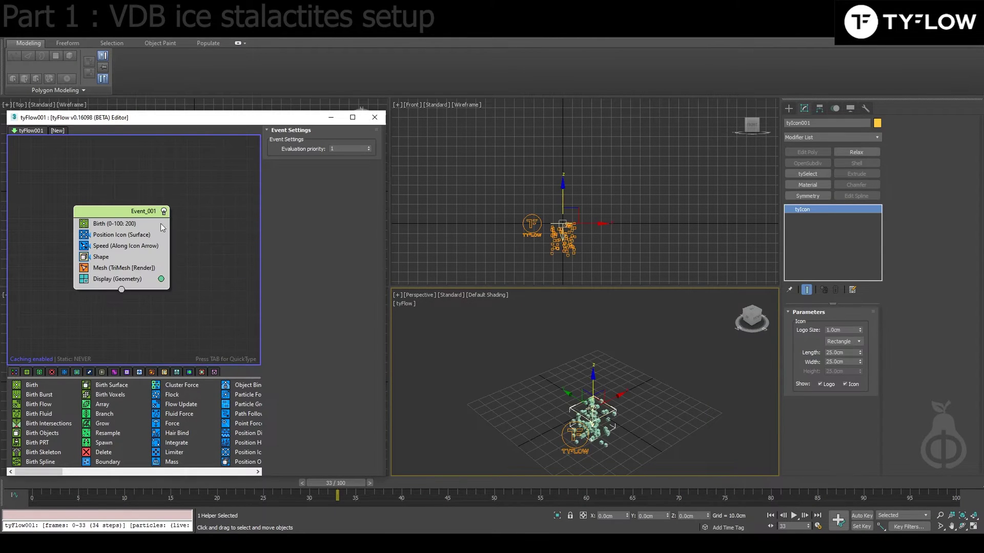
{"action": "left_click_drag", "start_coordinate": [563, 197], "coordinate": [562, 113]}
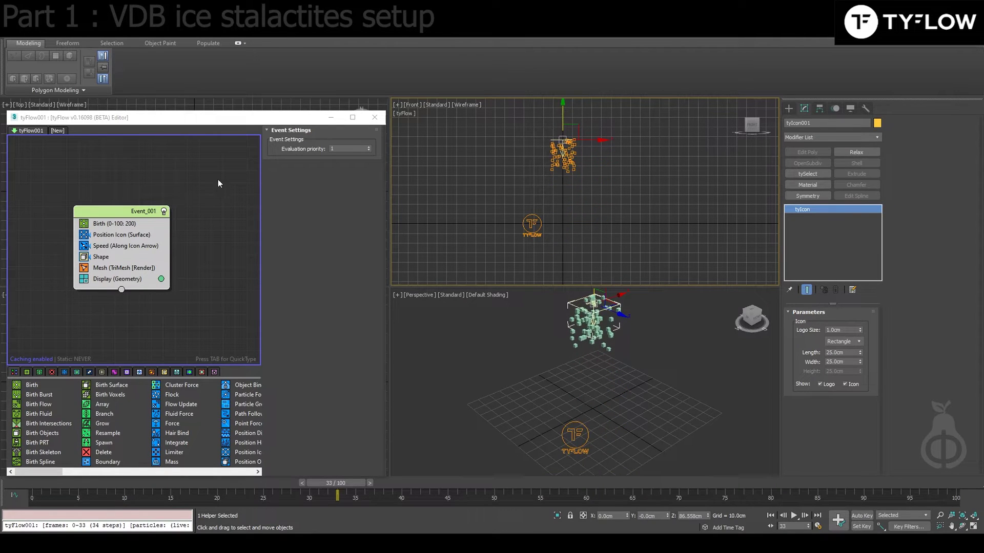
- Set the Birth operator in Event_001 to a total of 5 particles with birth ending at frame 20
{"action": "left_click", "coordinate": [125, 224]}
{"action": "double_click", "coordinate": [353, 169]}
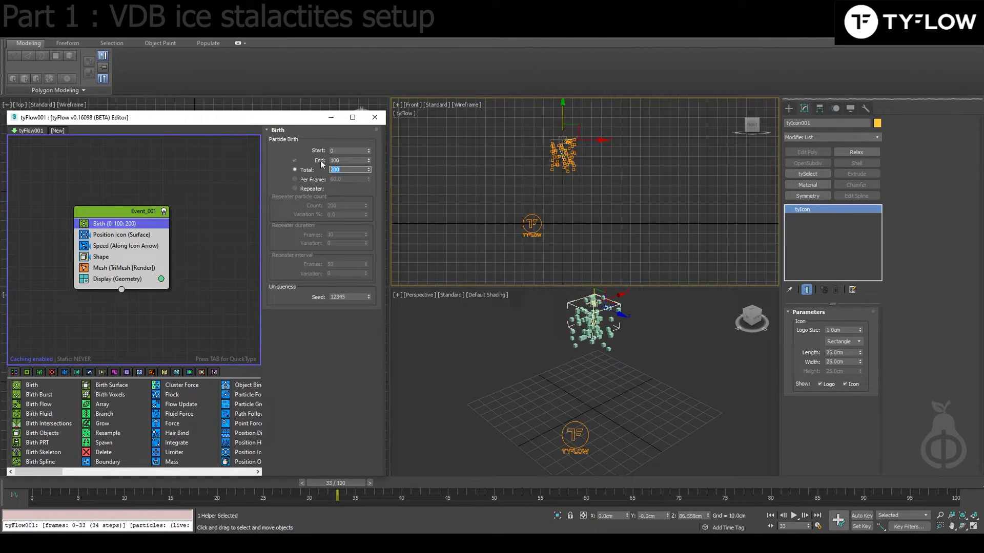
{"action": "type", "text": "5"}
{"action": "key", "text": "Return"}
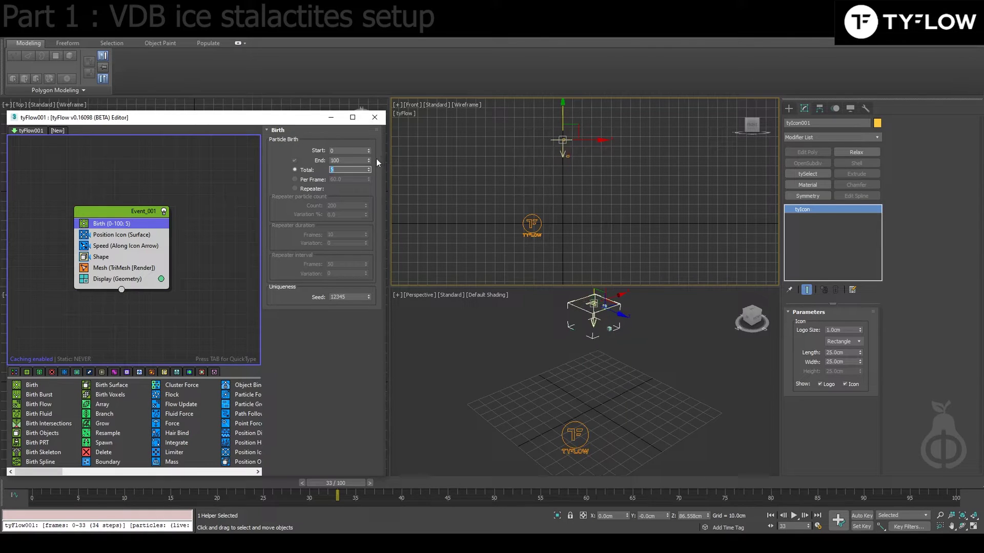
{"action": "left_click_drag", "start_coordinate": [353, 161], "coordinate": [292, 155]}
{"action": "type", "text": "20"}
{"action": "key", "text": "Return"}
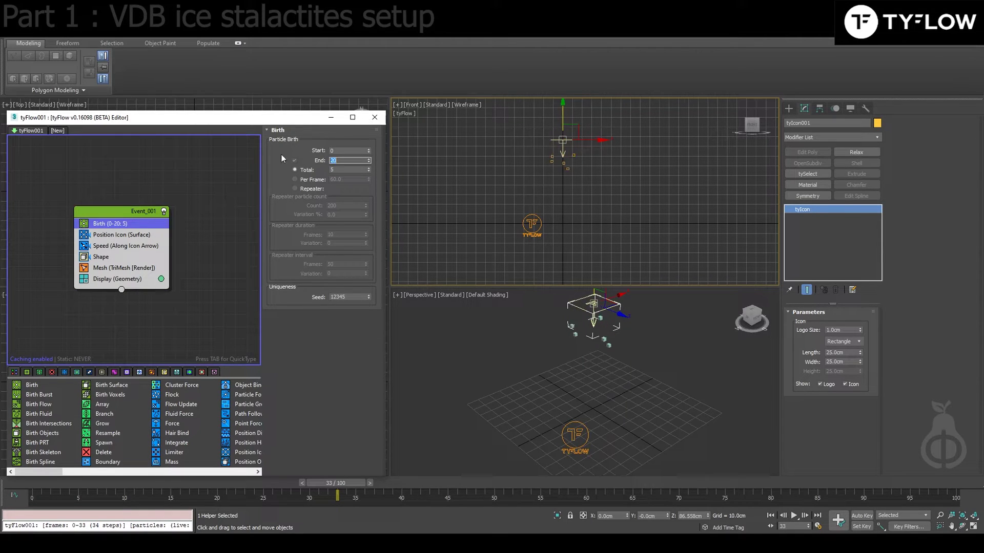
- Set the Shape operator's 3D mesh to Geosphere (LowRes) and preview the particles at frame 65
{"action": "left_click", "coordinate": [109, 255]}
{"action": "scroll", "coordinate": [363, 308], "scroll_direction": "down", "scroll_amount": 5}
{"action": "left_click", "coordinate": [318, 431]}
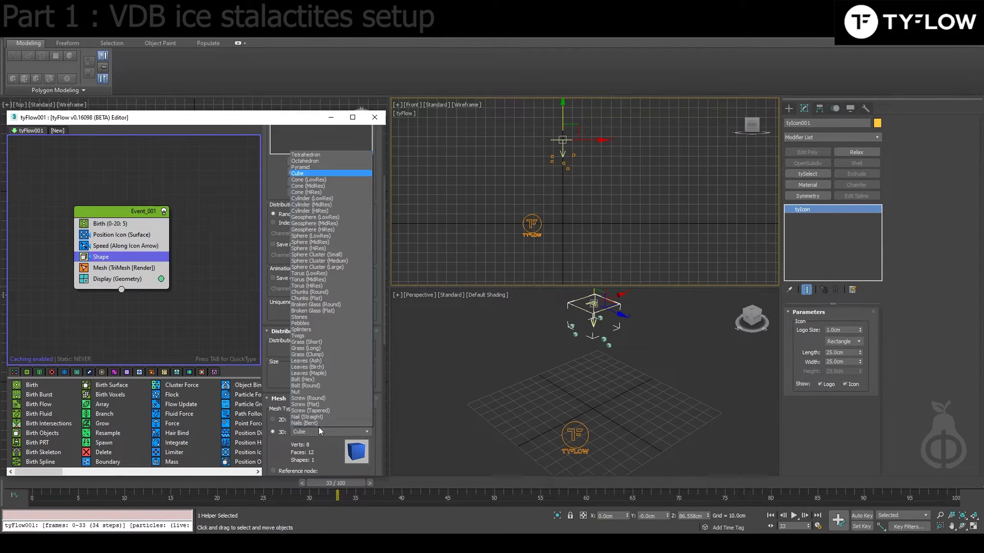
{"action": "left_click", "coordinate": [329, 217]}
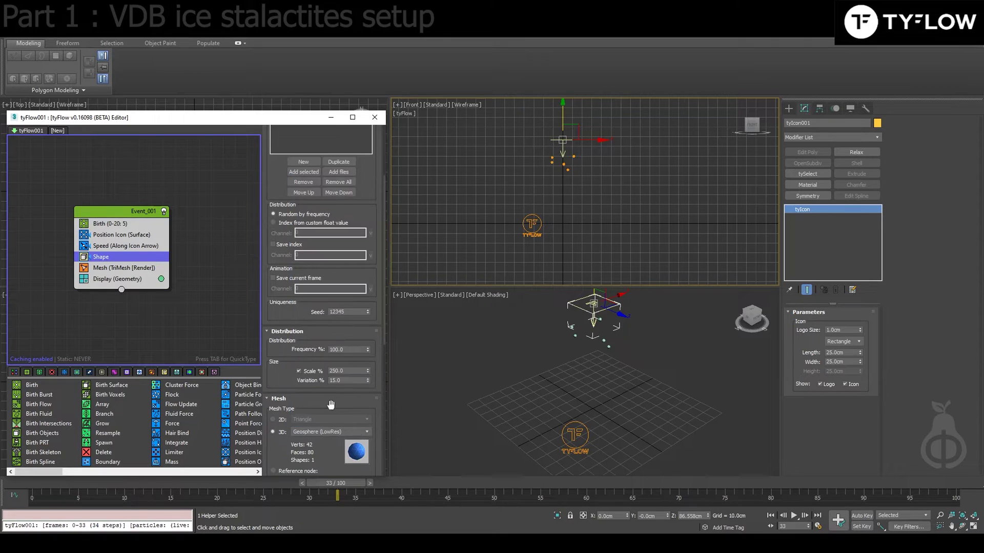
{"action": "left_click_drag", "start_coordinate": [362, 483], "coordinate": [636, 505]}
{"action": "middle_click_drag", "start_coordinate": [221, 300], "coordinate": [168, 291]}
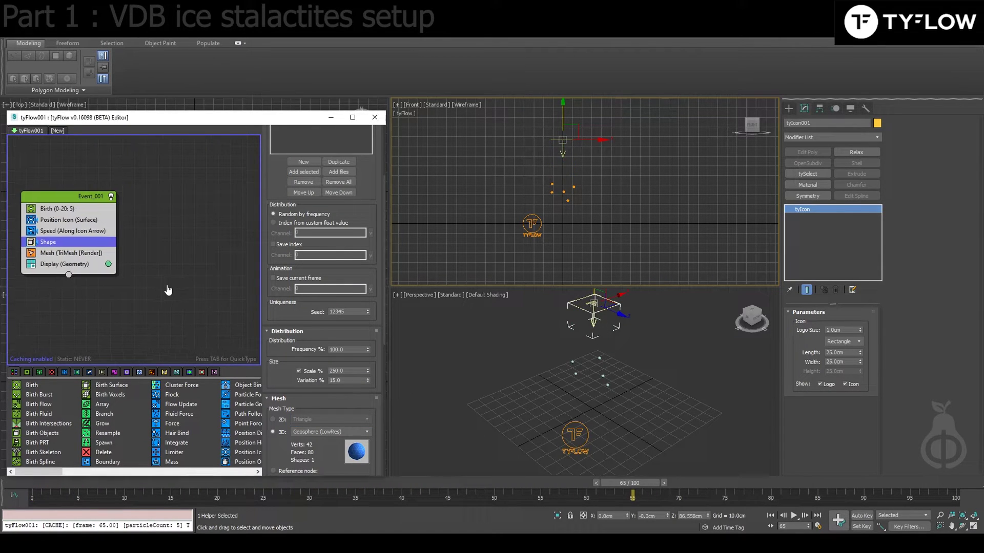
- Add a Birth VDB operator as a new event beside Event_001
{"action": "left_click", "coordinate": [177, 372]}
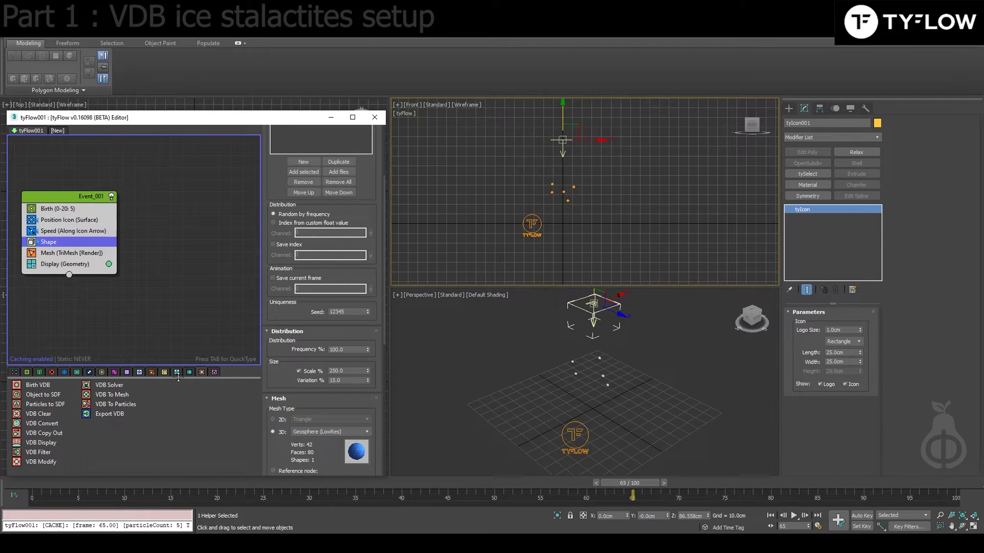
{"action": "left_click_drag", "start_coordinate": [34, 389], "coordinate": [158, 232]}
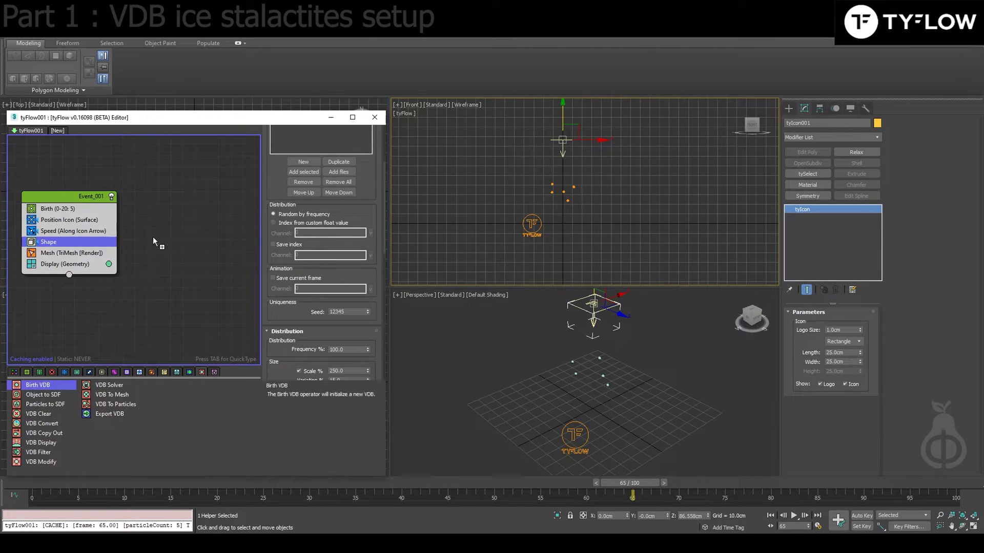
{"action": "left_click_drag", "start_coordinate": [199, 206], "coordinate": [170, 197]}
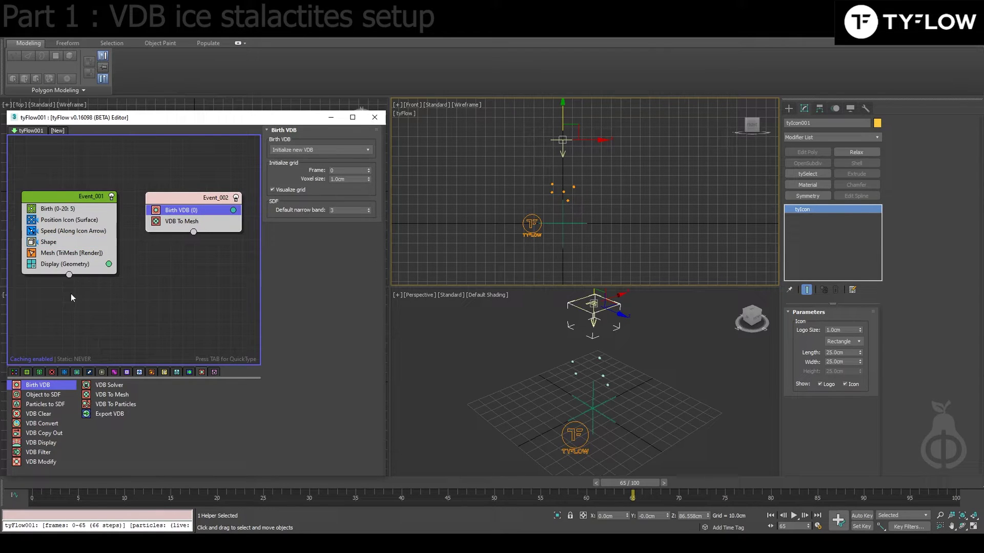
- Add a Particles to SDF operator that includes this flow's particles, followed by a VDB Solver, before VDB To Mesh
{"action": "left_click_drag", "start_coordinate": [54, 406], "coordinate": [190, 220]}
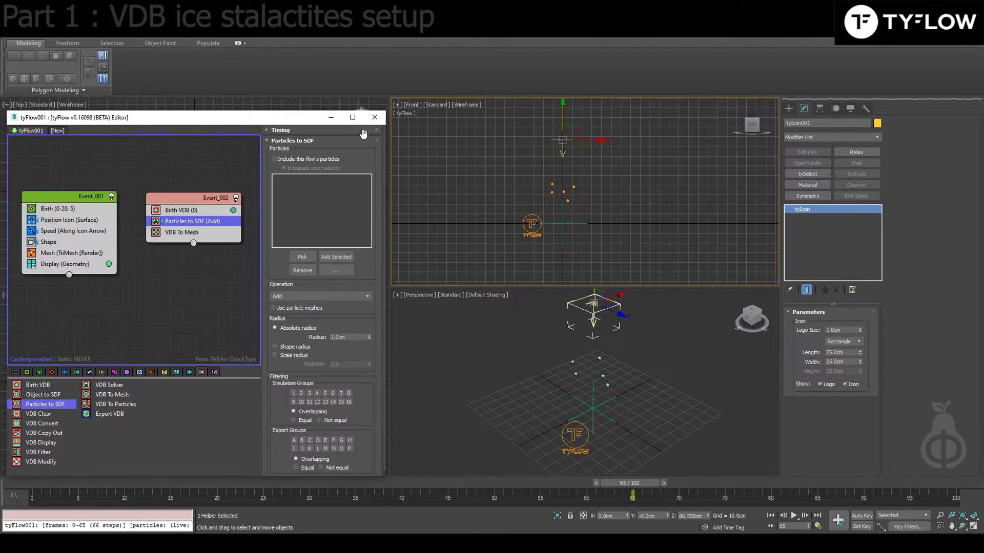
{"action": "left_click", "coordinate": [275, 159]}
{"action": "left_click_drag", "start_coordinate": [38, 486], "coordinate": [447, 487]}
{"action": "left_click_drag", "start_coordinate": [111, 385], "coordinate": [201, 226]}
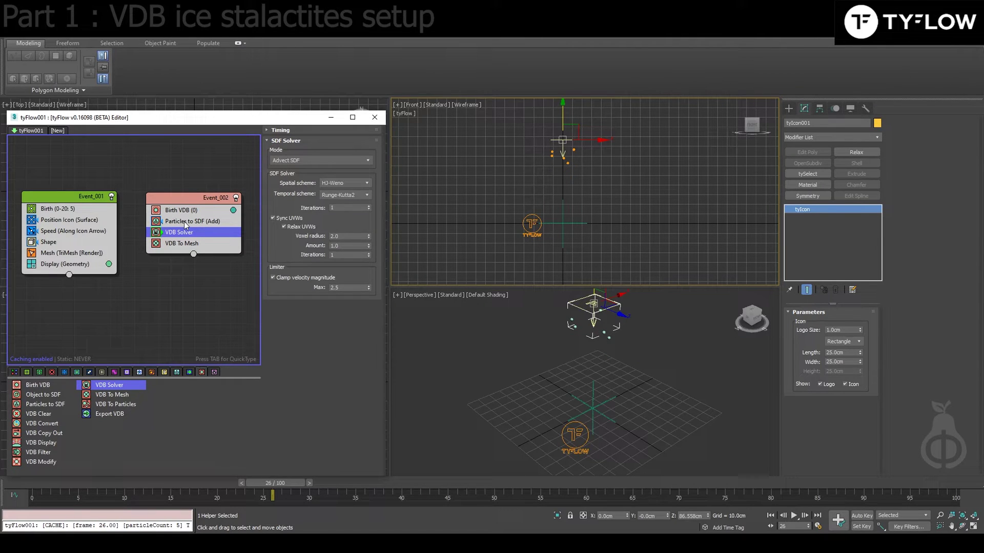
- Set the Particles to SDF operator's timing to Continuous
{"action": "left_click", "coordinate": [183, 221]}
{"action": "left_click", "coordinate": [308, 142]}
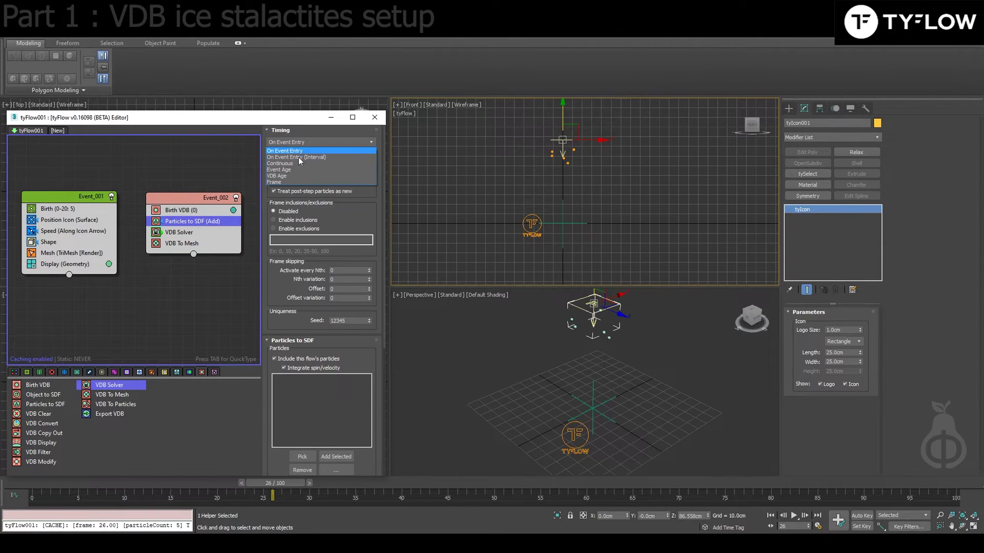
{"action": "left_click", "coordinate": [298, 163]}
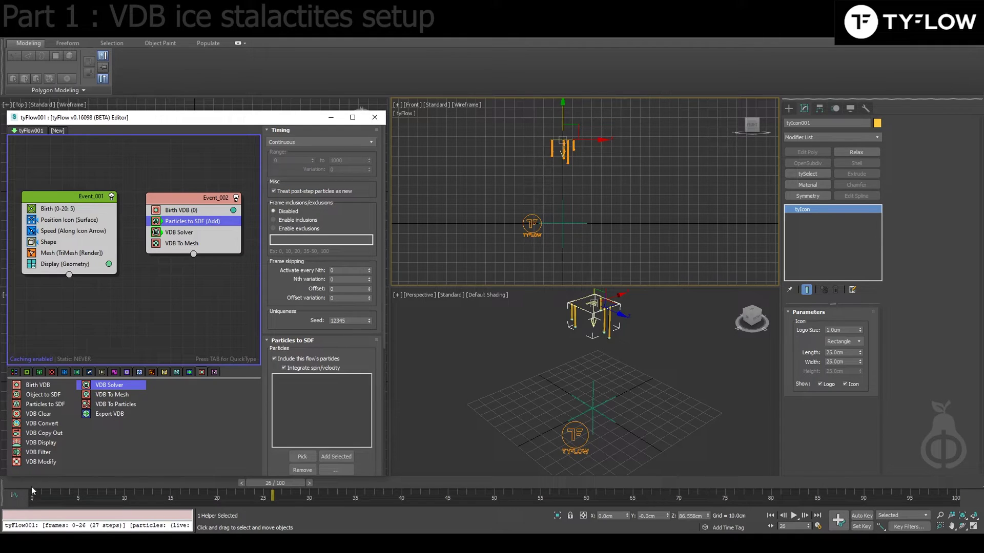
- Go to frame 42 and examine the meshed particle trails up close in perspective, with and without edged faces
{"action": "left_click_drag", "start_coordinate": [269, 482], "coordinate": [421, 483]}
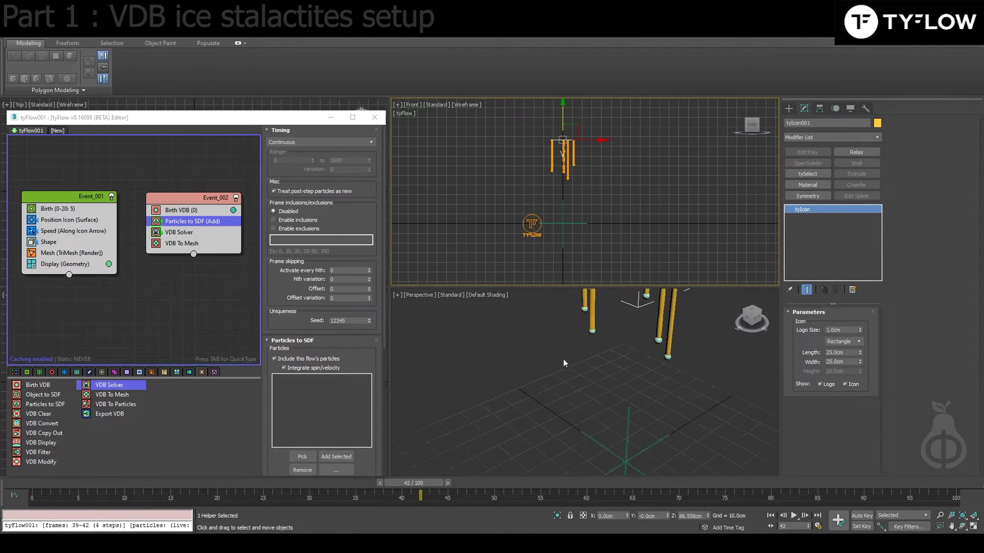
{"action": "scroll", "coordinate": [643, 346], "scroll_direction": "up", "scroll_amount": 3}
{"action": "mouse_move", "coordinate": [643, 346]}
{"action": "middle_mouse_down"}
{"action": "mouse_move", "coordinate": [582, 417]}
{"action": "mouse_move", "coordinate": [581, 390]}
{"action": "middle_mouse_up"}
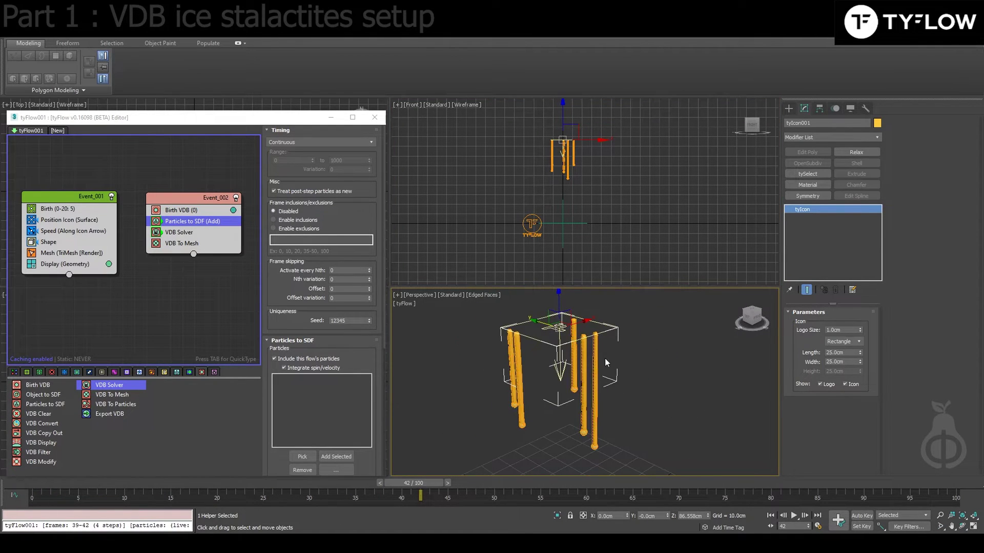
{"action": "scroll", "coordinate": [605, 359], "scroll_direction": "up", "scroll_amount": 2}
{"action": "key", "text": "F4"}
{"action": "key", "text": "F4"}
{"action": "middle_click_drag", "start_coordinate": [564, 352], "coordinate": [567, 331]}
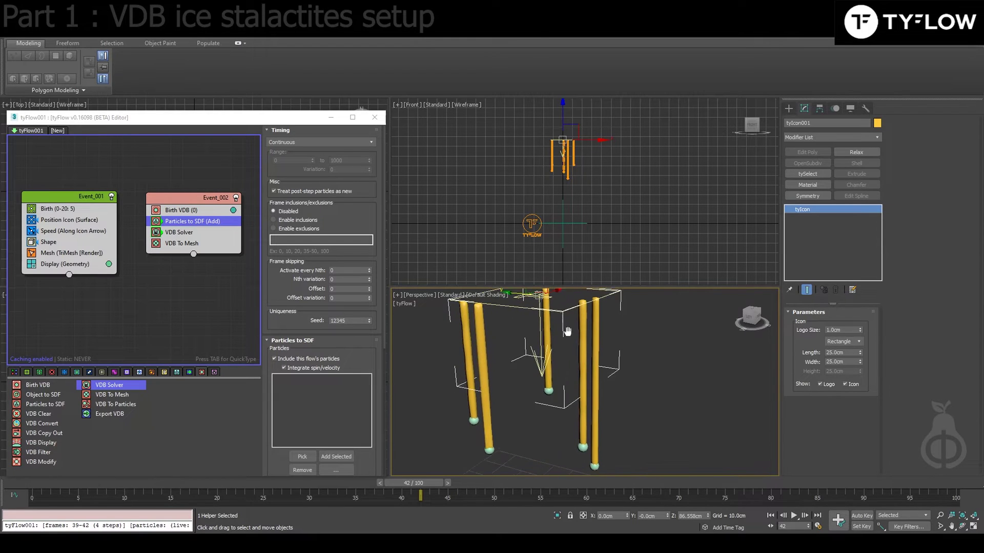
{"action": "middle_click_drag", "start_coordinate": [569, 382], "coordinate": [569, 384]}
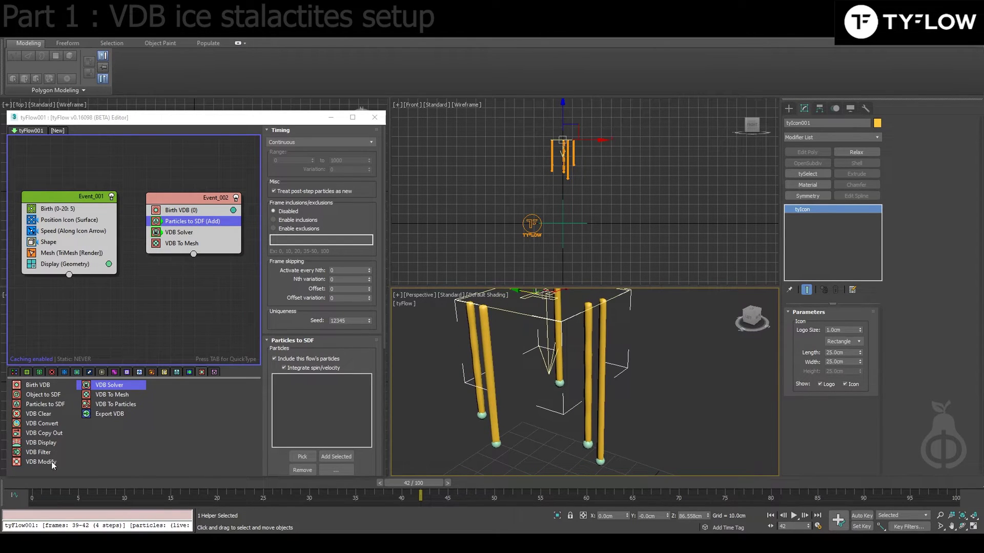
- Insert a VDB Modify operator before the VDB Solver with Continuous timing and preview frame 13
{"action": "left_click_drag", "start_coordinate": [50, 463], "coordinate": [194, 232]}
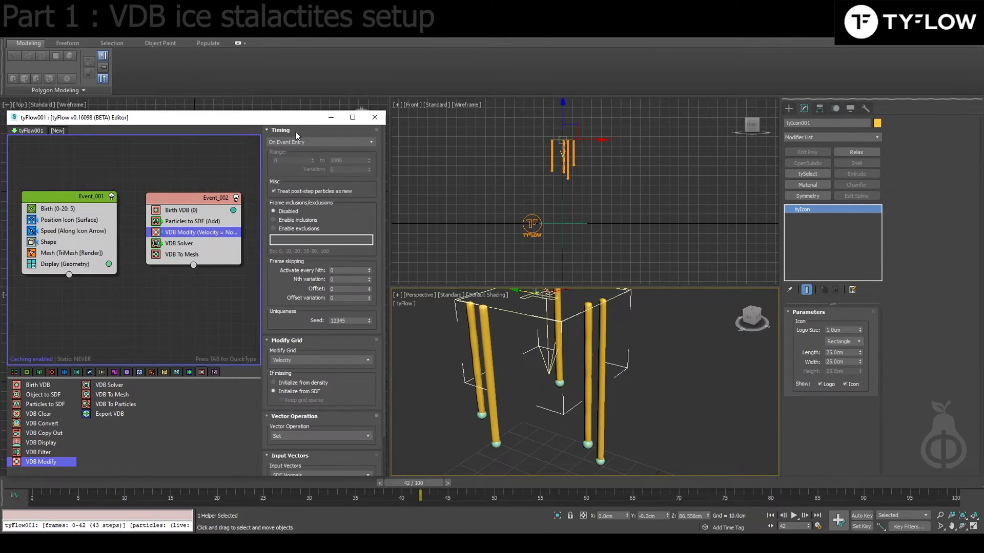
{"action": "left_click", "coordinate": [296, 142]}
{"action": "left_click", "coordinate": [293, 164]}
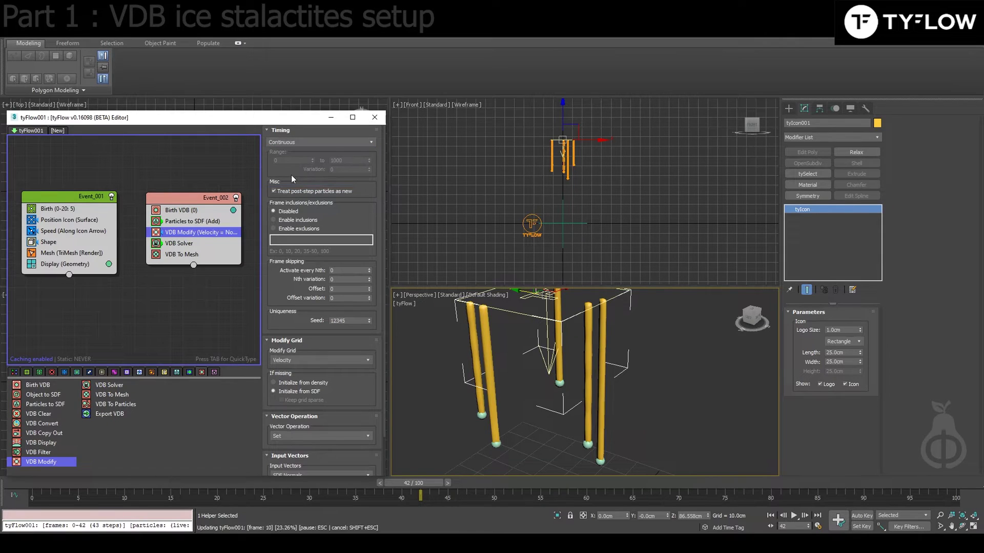
{"action": "left_click_drag", "start_coordinate": [417, 482], "coordinate": [161, 483]}
{"action": "left_click", "coordinate": [161, 483]}
- Set the VDB Modify output vectors' multiplier to 0.05
{"action": "left_click_drag", "start_coordinate": [240, 244], "coordinate": [265, 244]}
{"action": "left_click_drag", "start_coordinate": [363, 388], "coordinate": [367, 315]}
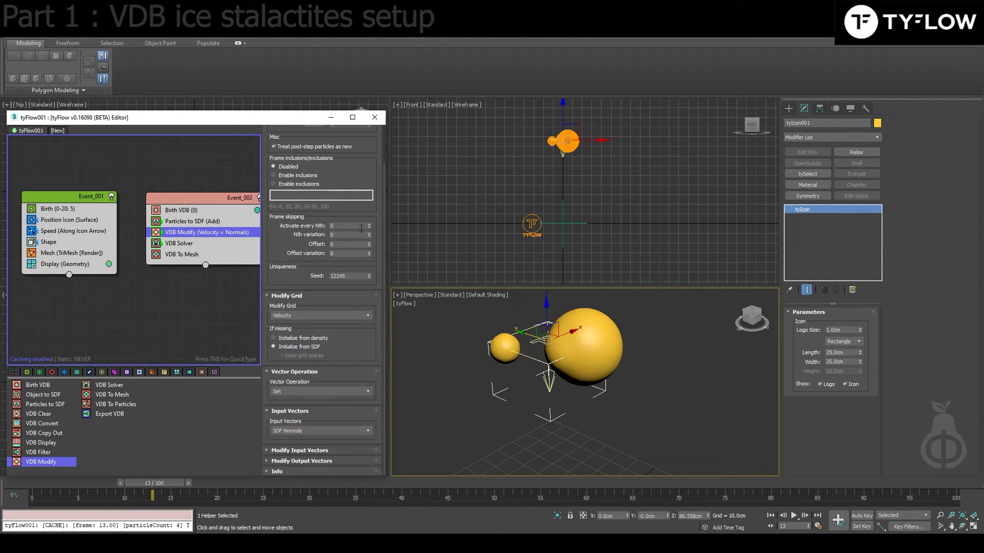
{"action": "left_click", "coordinate": [325, 462]}
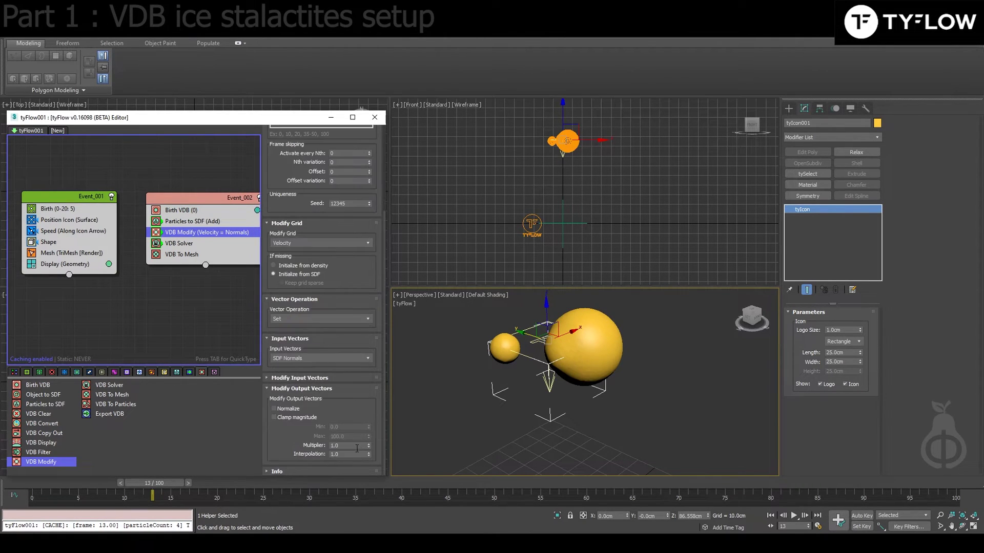
{"action": "left_click_drag", "start_coordinate": [358, 447], "coordinate": [312, 440]}
{"action": "type", "text": "0"}
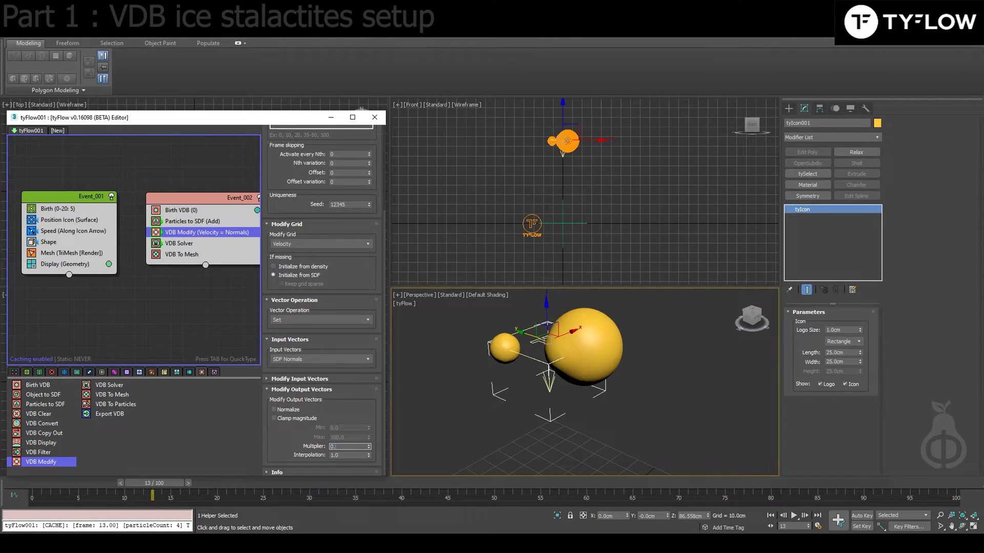
{"action": "type", "text": ".05"}
{"action": "key", "text": "Return"}
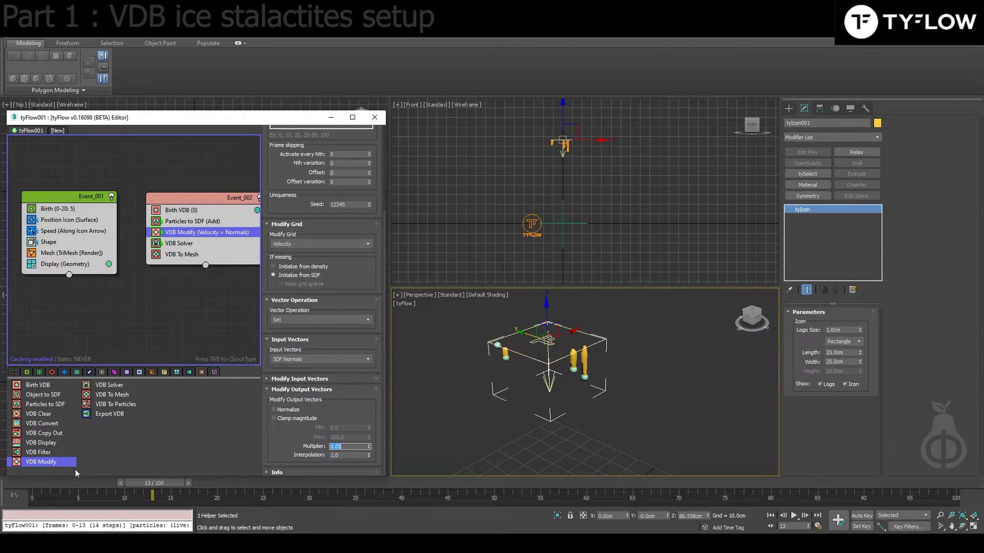
- Go to frame 39 and examine the thickened stalactite meshes from several angles in an enlarged perspective view
{"action": "left_click_drag", "start_coordinate": [58, 487], "coordinate": [401, 508]}
{"action": "scroll", "coordinate": [566, 414], "scroll_direction": "up", "scroll_amount": 2}
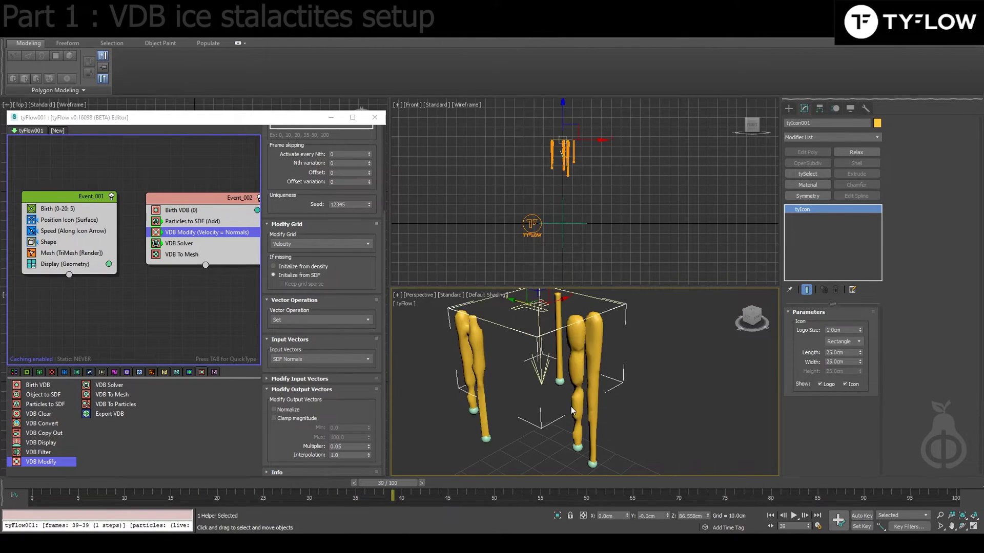
{"action": "middle_click_drag", "start_coordinate": [572, 405], "coordinate": [587, 390], "text": "alt"}
{"action": "key", "text": "alt+w"}
{"action": "middle_click_drag", "start_coordinate": [656, 274], "coordinate": [663, 294], "text": "alt"}
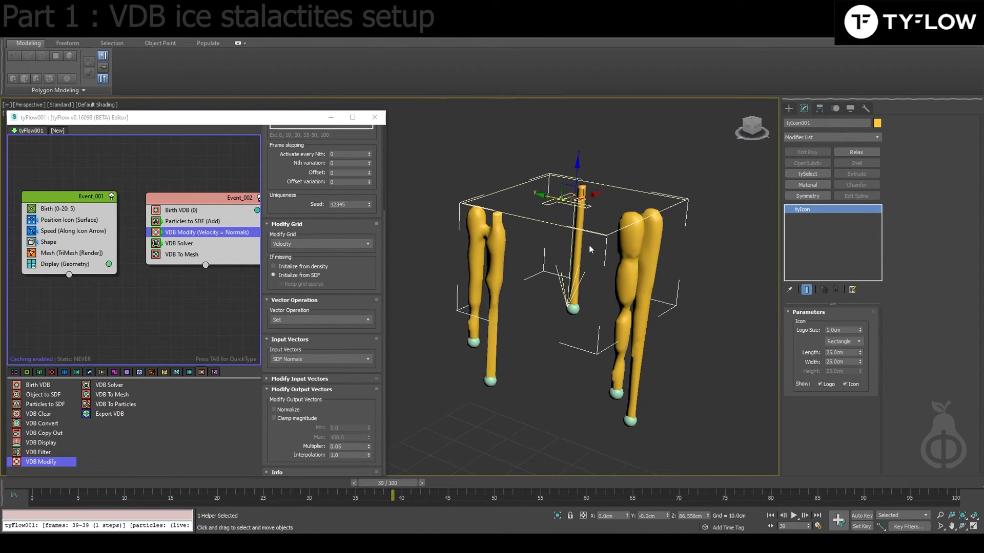
{"action": "middle_click_drag", "start_coordinate": [589, 250], "coordinate": [450, 258], "text": "alt"}
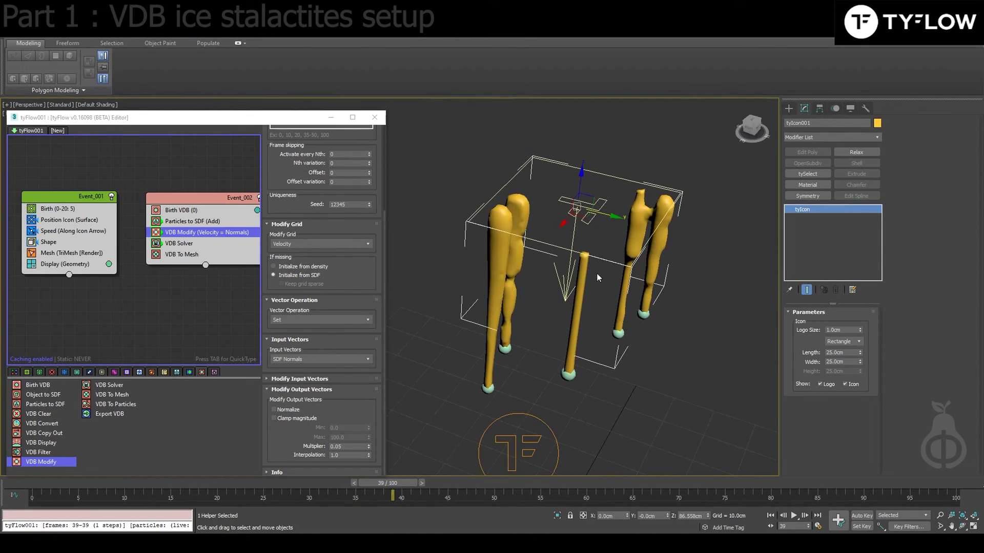
{"action": "scroll", "coordinate": [589, 251], "scroll_direction": "up", "scroll_amount": 2}
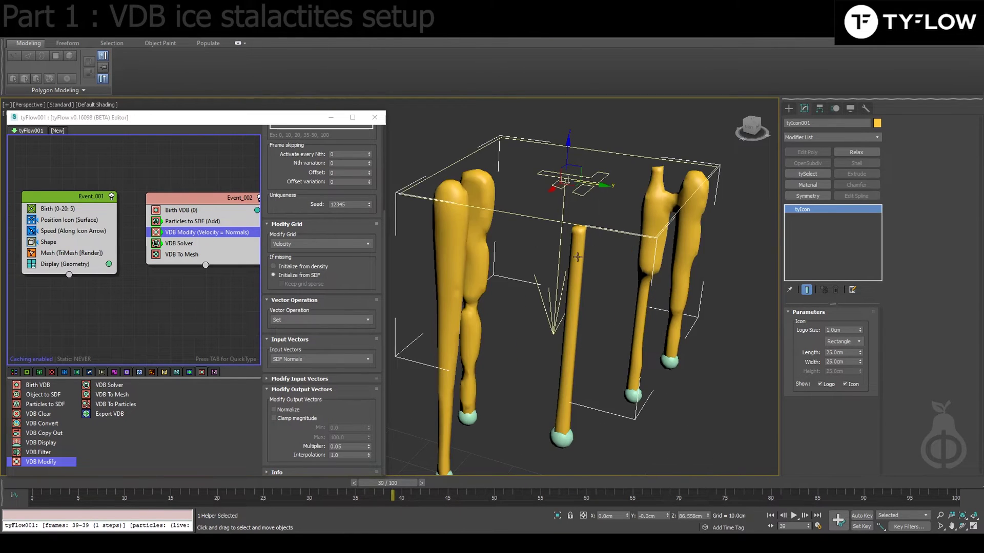
{"action": "key", "text": "F3"}
{"action": "key", "text": "F3"}
{"action": "scroll", "coordinate": [341, 234], "scroll_direction": "up", "scroll_amount": 3}
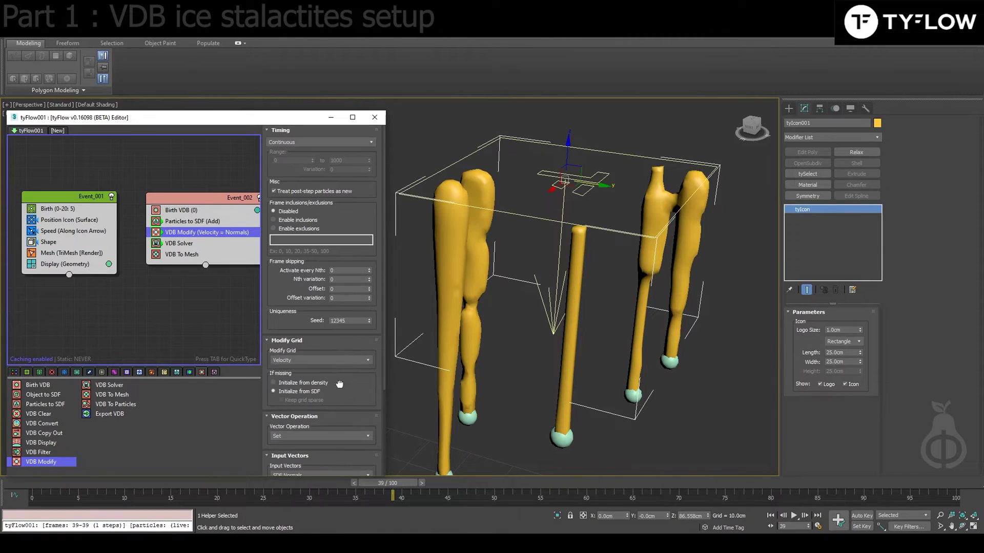
- Set the Birth VDB voxel size to 0.5 cm and preview the trail meshes up to frame 43
{"action": "left_click_drag", "start_coordinate": [206, 198], "coordinate": [192, 199]}
{"action": "left_click", "coordinate": [182, 211]}
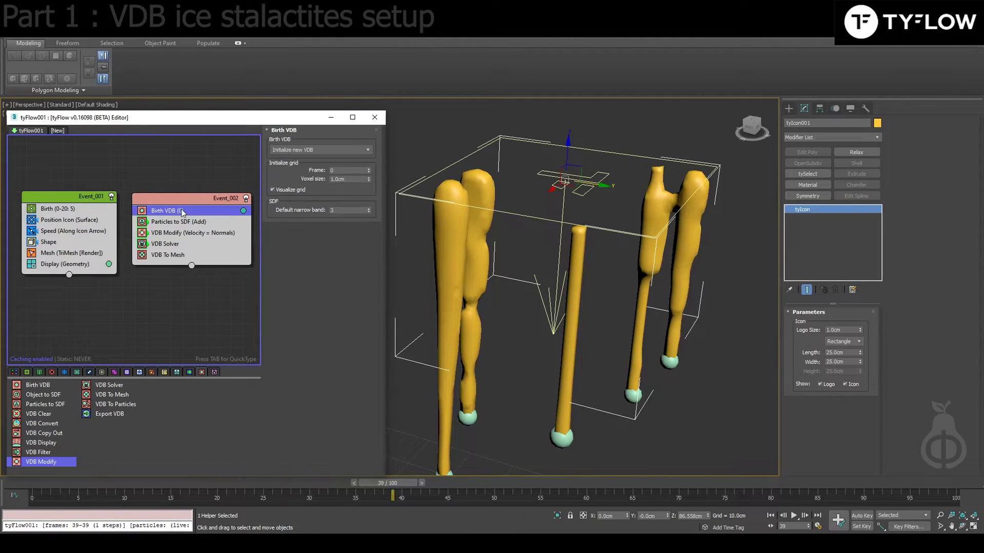
{"action": "left_click_drag", "start_coordinate": [358, 179], "coordinate": [337, 179]}
{"action": "type", "text": "0.8"}
{"action": "key", "text": "Return"}
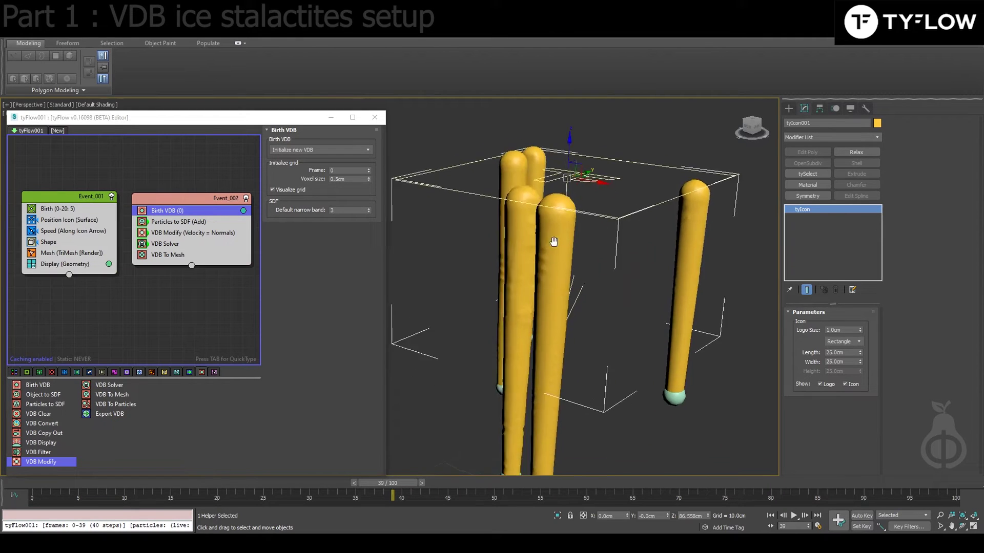
{"action": "middle_click_drag", "start_coordinate": [492, 287], "coordinate": [515, 294], "text": "alt"}
{"action": "left_click_drag", "start_coordinate": [75, 485], "coordinate": [433, 488]}
{"action": "middle_click_drag", "start_coordinate": [551, 302], "coordinate": [511, 305], "text": "alt"}
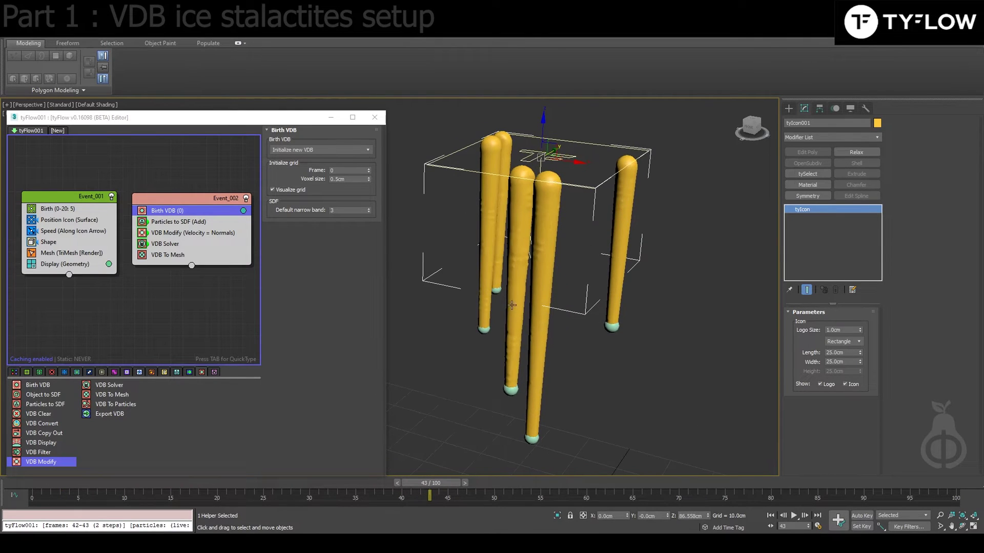
- Add a second VDB Modify before the VDB Solver that multiplies velocity by Noise, and preview frame 25
{"action": "left_click", "coordinate": [168, 232]}
{"action": "left_click_drag", "start_coordinate": [169, 233], "coordinate": [190, 244]}
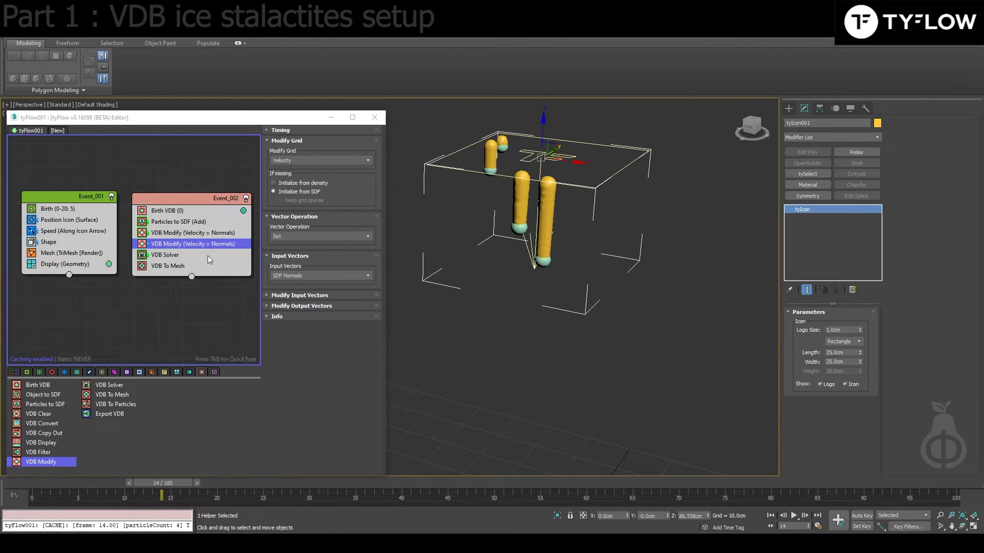
{"action": "left_click", "coordinate": [319, 239]}
{"action": "left_click", "coordinate": [297, 262]}
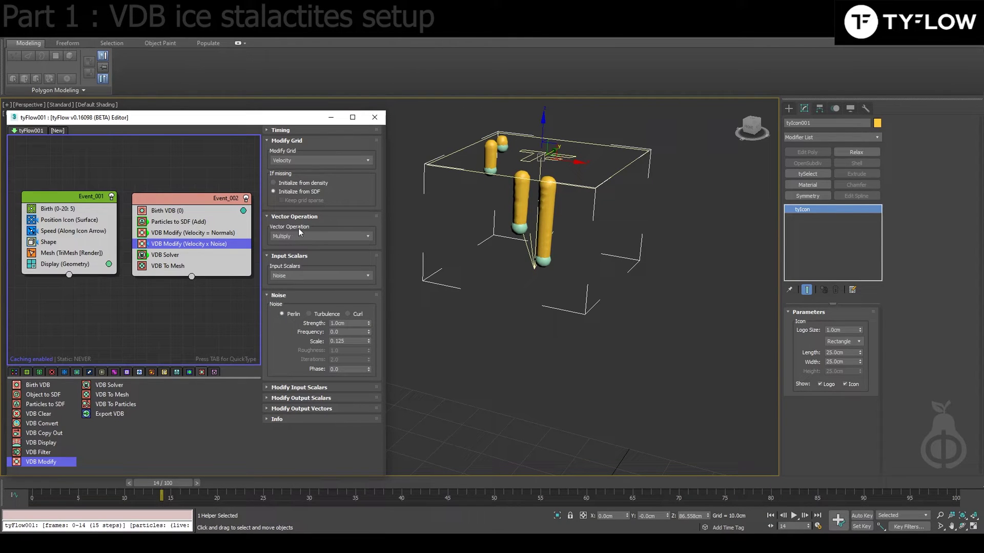
{"action": "double_click", "coordinate": [352, 340]}
{"action": "left_click_drag", "start_coordinate": [154, 485], "coordinate": [240, 485]}
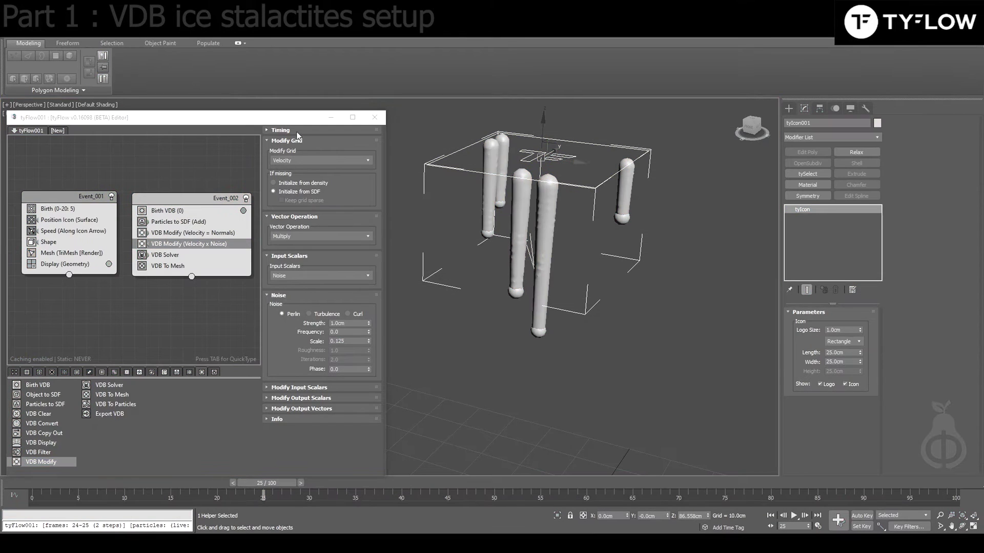
- Set the noise VDB Modify operator's timing to Continuous and preview frame 34
{"action": "left_click", "coordinate": [299, 131]}
{"action": "left_click", "coordinate": [297, 141]}
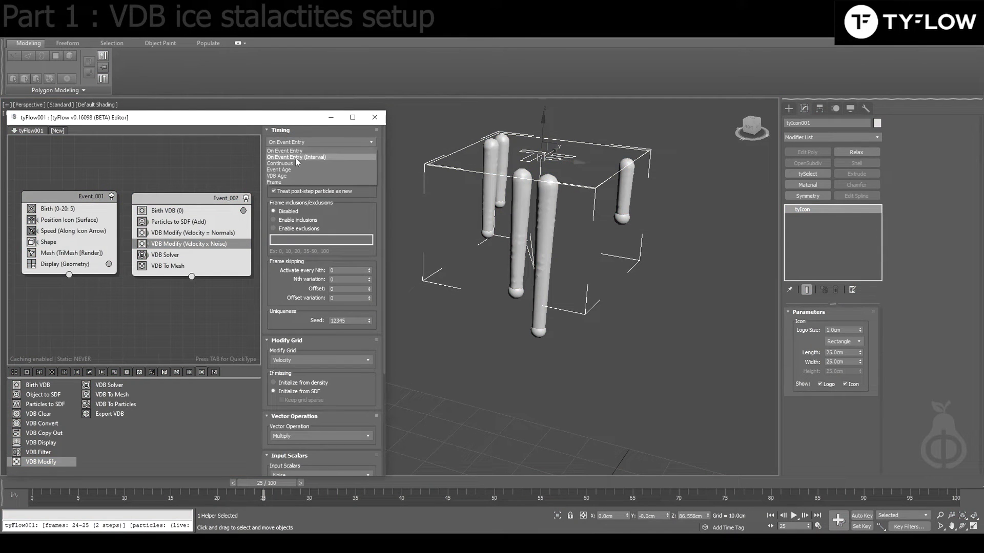
{"action": "left_click", "coordinate": [296, 162]}
{"action": "left_click", "coordinate": [291, 130]}
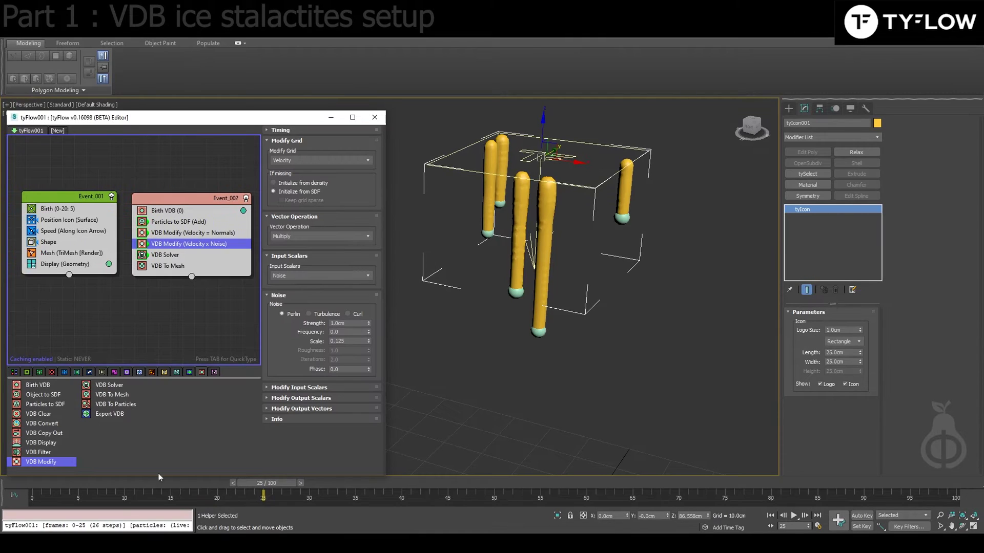
{"action": "left_click_drag", "start_coordinate": [174, 491], "coordinate": [355, 487]}
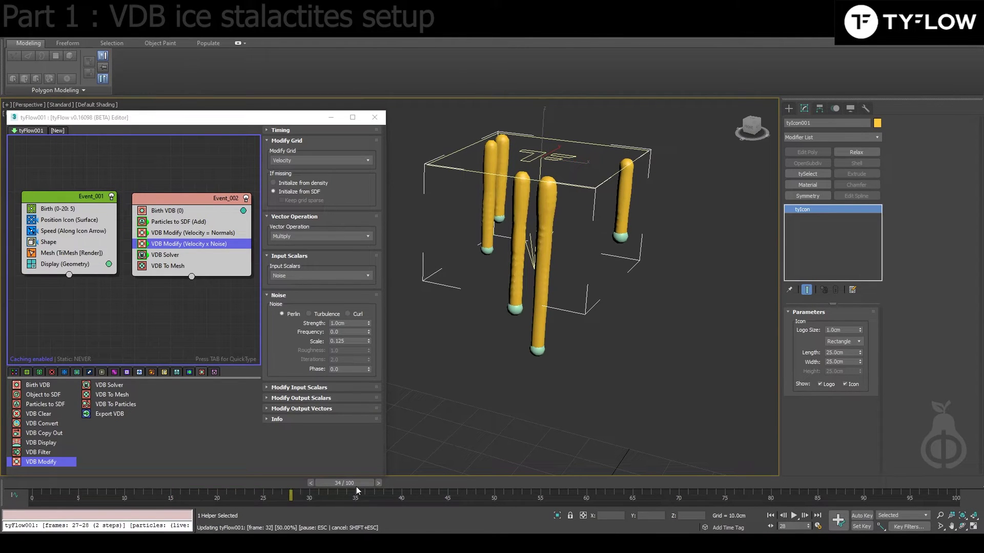
- Set the noise scale of the second VDB Modify to 1.0 and preview frame 45 close up
{"action": "double_click", "coordinate": [338, 341]}
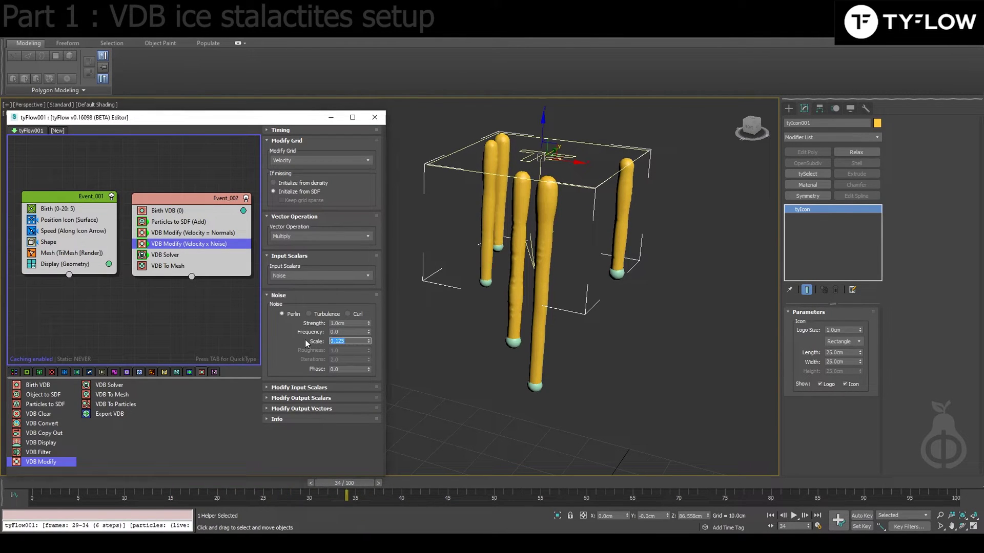
{"action": "type", "text": "1.0"}
{"action": "key", "text": "Return"}
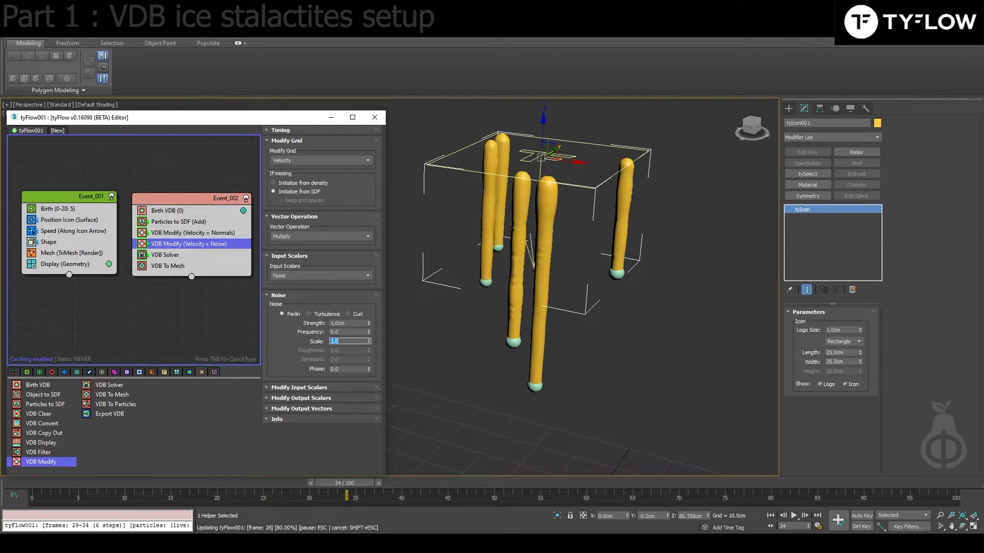
{"action": "scroll", "coordinate": [473, 293], "scroll_direction": "up", "scroll_amount": 3}
{"action": "left_click_drag", "start_coordinate": [346, 484], "coordinate": [447, 484]}
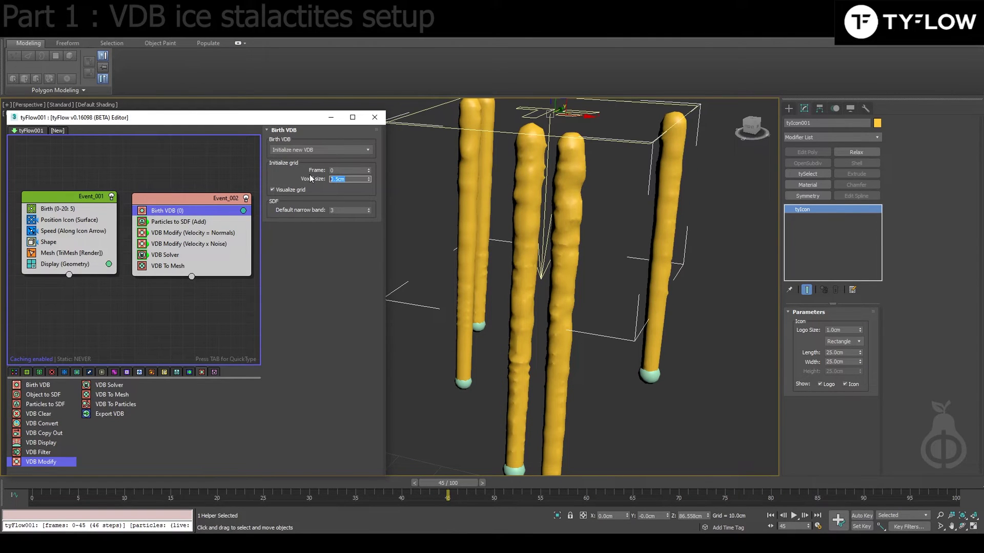
- Try a Birth VDB voxel size of 0.2 cm and examine the noisy stalactite meshes around frame 44
{"action": "type", "text": "0.2"}
{"action": "key", "text": "Return"}
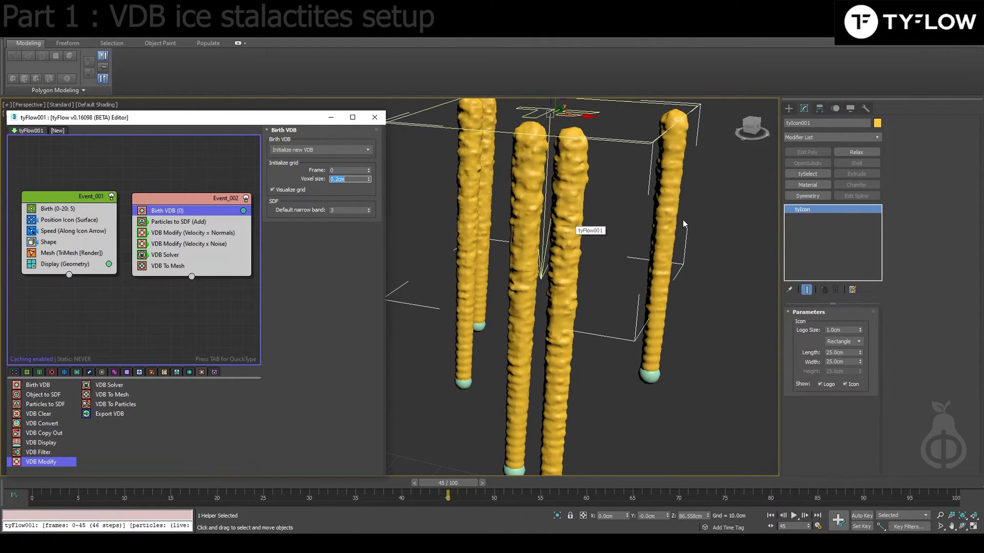
{"action": "middle_click_drag", "start_coordinate": [586, 226], "coordinate": [552, 255], "text": "alt"}
{"action": "left_click_drag", "start_coordinate": [64, 483], "coordinate": [446, 509]}
{"action": "middle_click_drag", "start_coordinate": [507, 292], "coordinate": [558, 266], "text": "alt"}
{"action": "scroll", "coordinate": [543, 276], "scroll_direction": "up", "scroll_amount": 5}
{"action": "scroll", "coordinate": [542, 282], "scroll_direction": "down", "scroll_amount": 5}
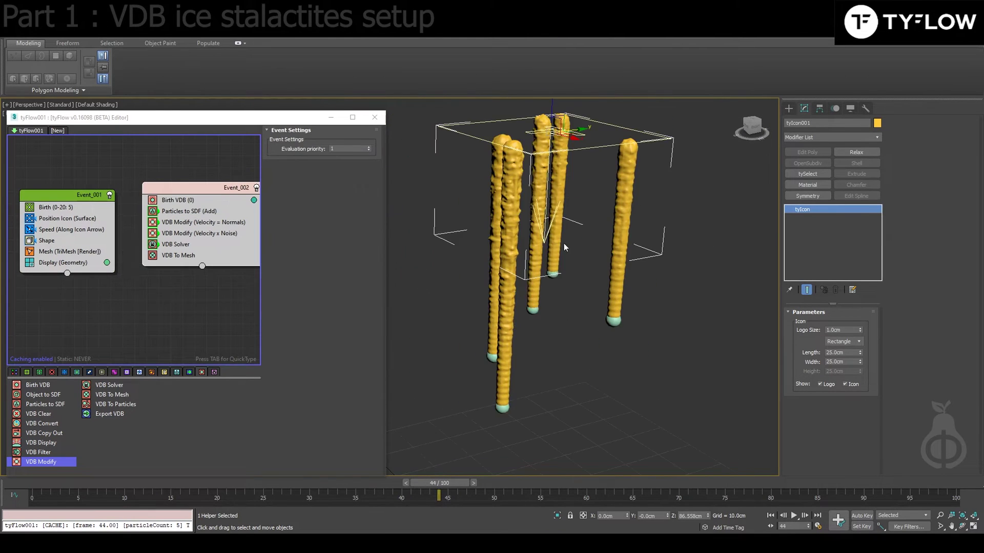
{"action": "middle_click_drag", "start_coordinate": [564, 245], "coordinate": [606, 251], "text": "alt"}
{"action": "middle_click_drag", "start_coordinate": [606, 252], "coordinate": [560, 265]}
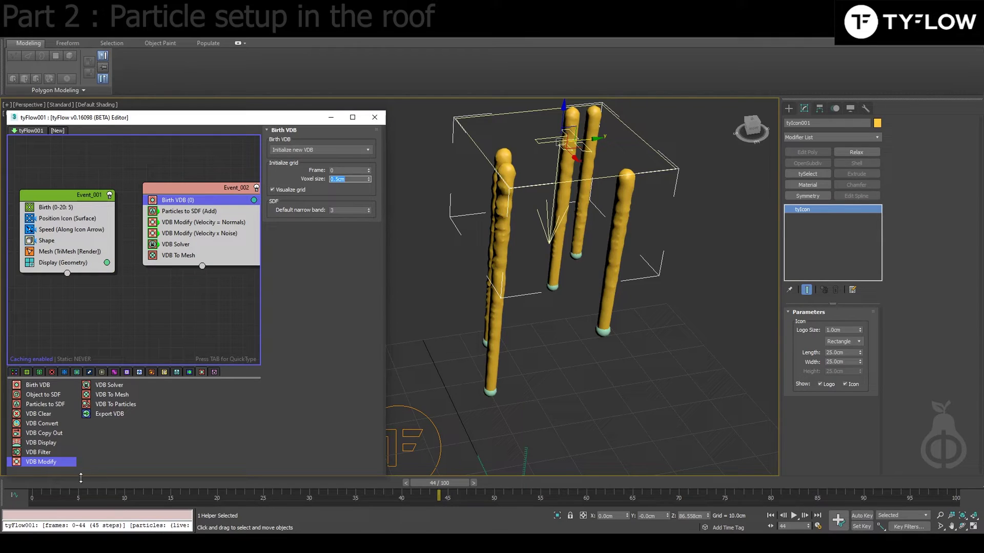
- Disable the noise VDB Modify operator and the whole of Event_002, and go to frame 5
{"action": "left_click", "coordinate": [153, 234]}
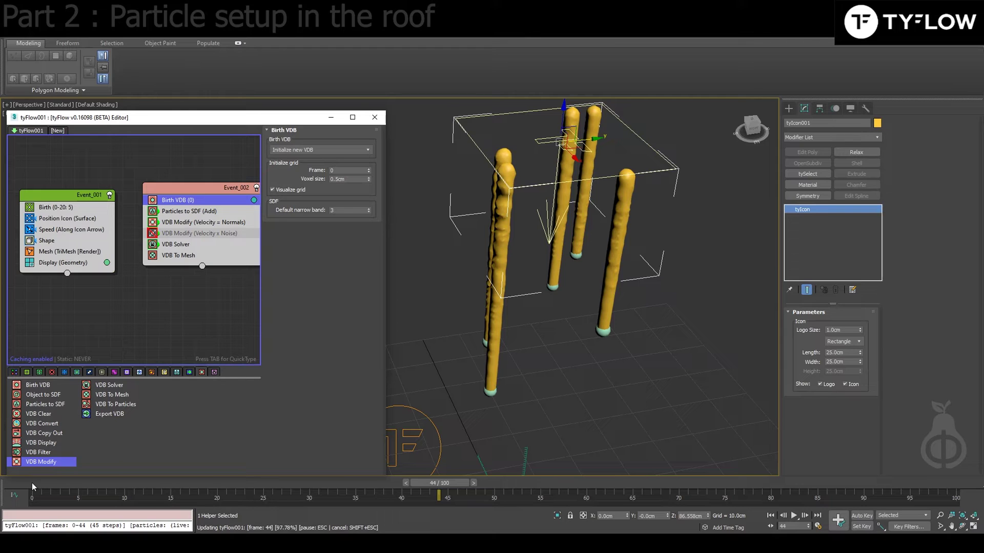
{"action": "left_click_drag", "start_coordinate": [31, 482], "coordinate": [77, 491]}
{"action": "middle_click_drag", "start_coordinate": [551, 350], "coordinate": [609, 237], "text": "alt"}
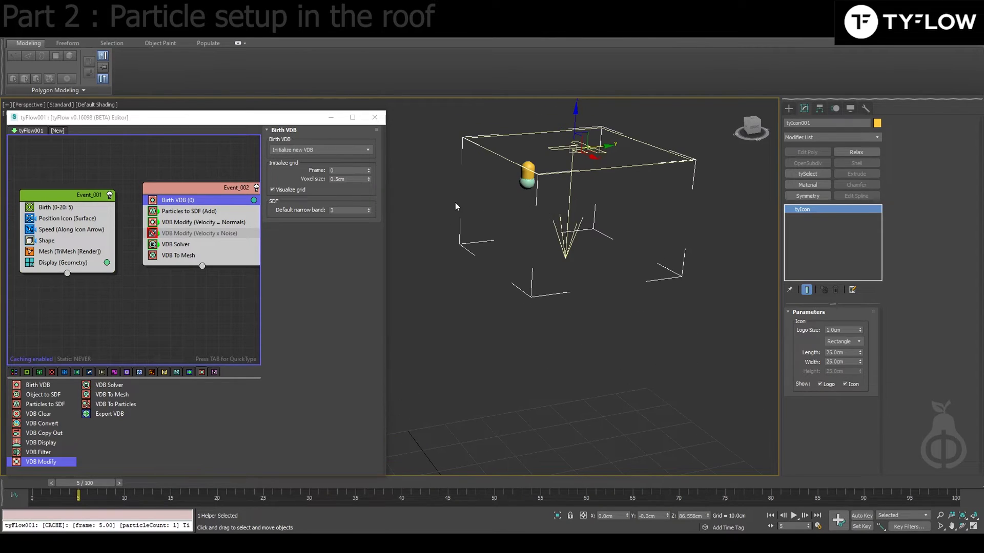
{"action": "left_click", "coordinate": [256, 187]}
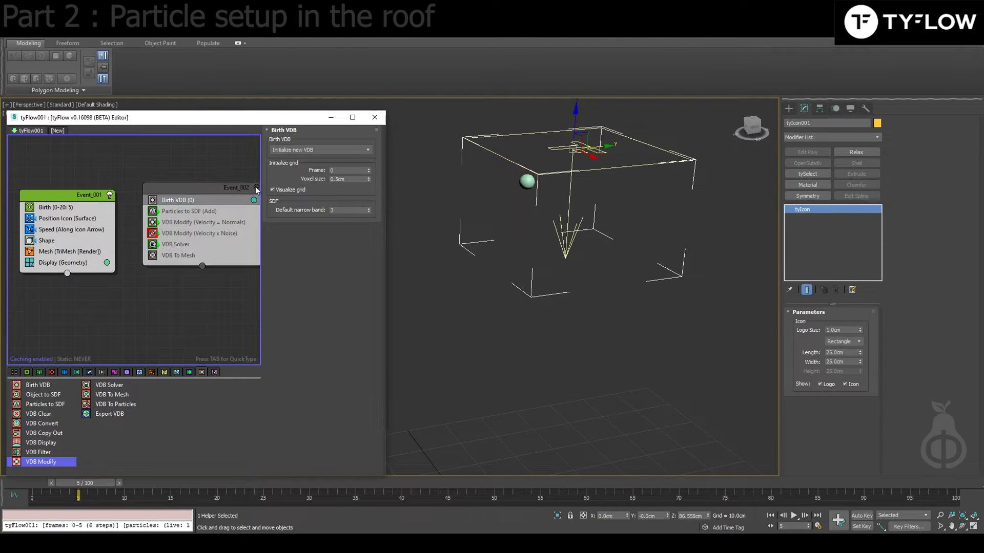
- Create a rectangular plane around the particle emitter icon in the Top view
{"action": "left_click", "coordinate": [788, 108]}
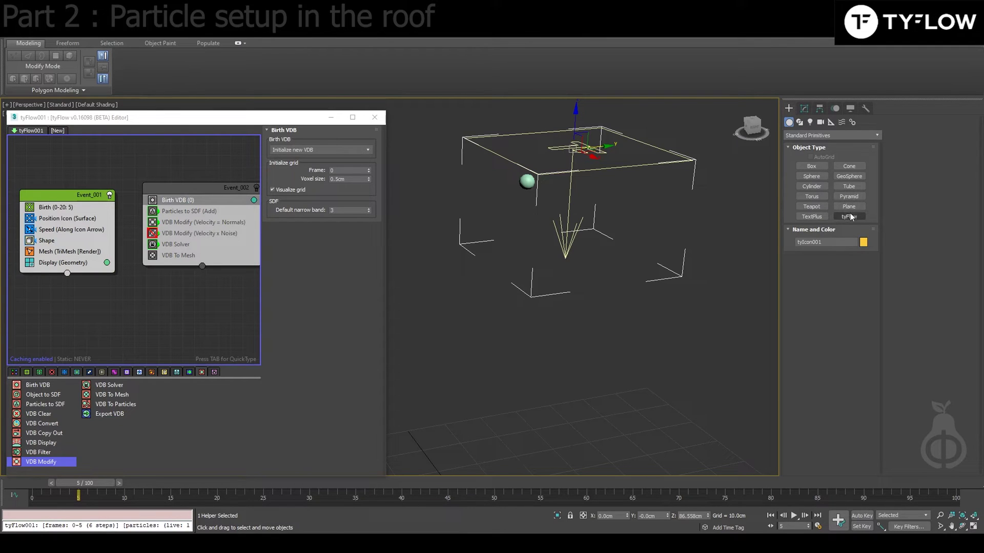
{"action": "left_click", "coordinate": [849, 206]}
{"action": "key", "text": "alt+w"}
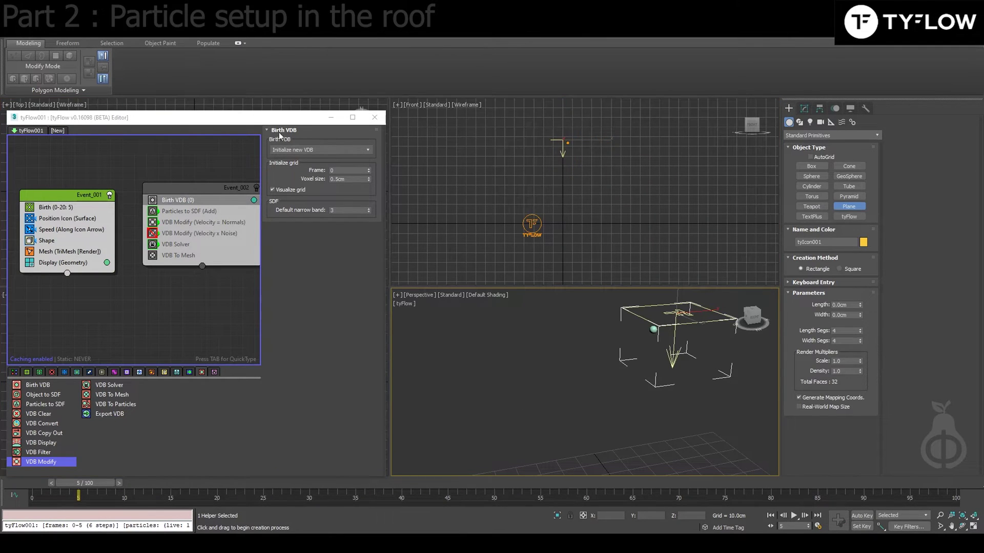
{"action": "left_click_drag", "start_coordinate": [250, 120], "coordinate": [515, 191]}
{"action": "left_click_drag", "start_coordinate": [122, 165], "coordinate": [269, 227]}
{"action": "left_click", "coordinate": [202, 30]}
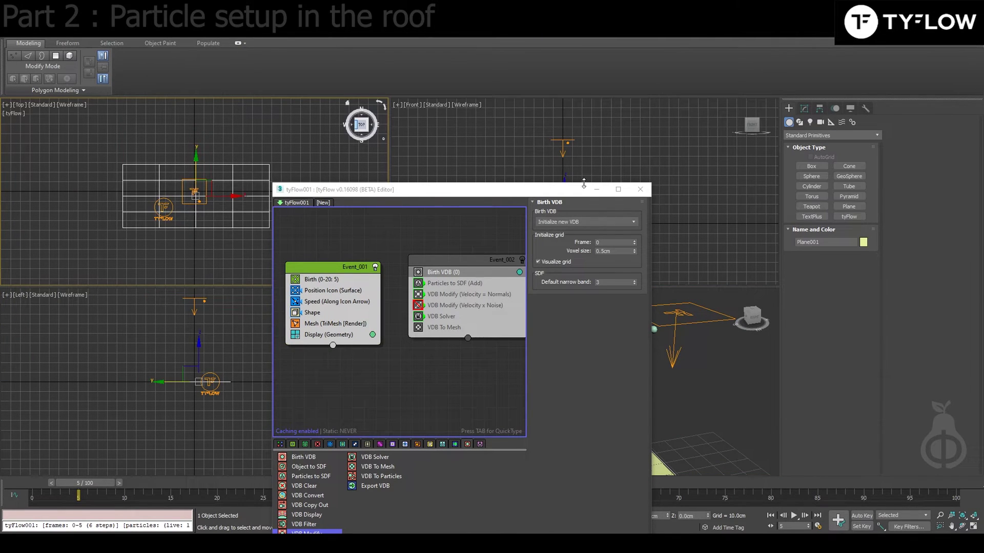
- Raise the plane towards the emitter icon and tilt it into a gently sloping roof
{"action": "left_click_drag", "start_coordinate": [522, 193], "coordinate": [353, 163]}
{"action": "middle_click_drag", "start_coordinate": [656, 388], "coordinate": [637, 298]}
{"action": "scroll", "coordinate": [637, 307], "scroll_direction": "down", "scroll_amount": 3}
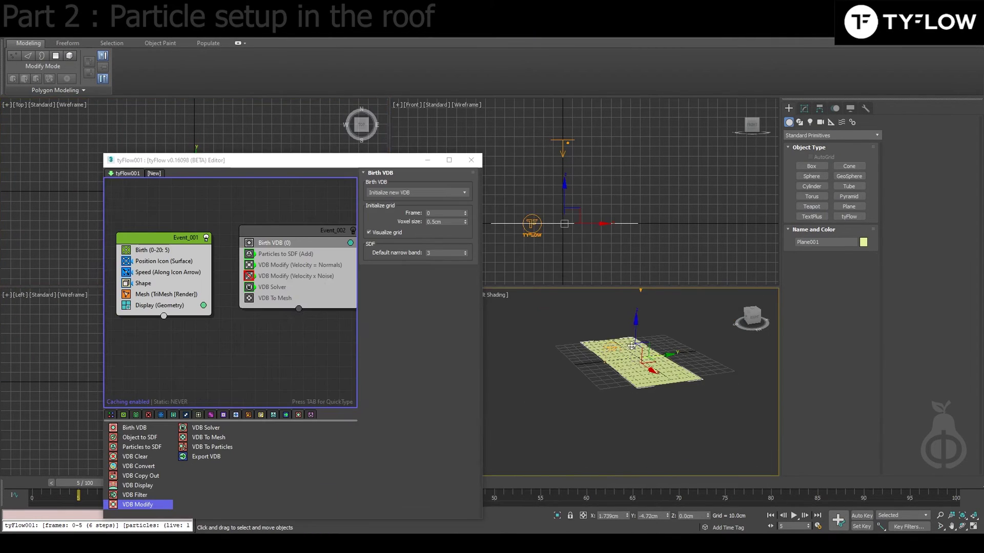
{"action": "middle_click_drag", "start_coordinate": [622, 357], "coordinate": [598, 397]}
{"action": "left_click_drag", "start_coordinate": [607, 374], "coordinate": [647, 348]}
{"action": "key", "text": "e"}
{"action": "scroll", "coordinate": [650, 353], "scroll_direction": "up", "scroll_amount": 4}
{"action": "middle_click_drag", "start_coordinate": [648, 352], "coordinate": [672, 379]}
{"action": "scroll", "coordinate": [673, 378], "scroll_direction": "down", "scroll_amount": 3}
{"action": "key", "text": "w"}
- Raise the emitter icon to a Z position of about 113 cm, over the sloped plane
{"action": "left_click", "coordinate": [612, 336], "text": "ctrl"}
{"action": "left_click_drag", "start_coordinate": [612, 322], "coordinate": [611, 284]}
{"action": "mouse_move", "coordinate": [642, 404]}
{"action": "middle_mouse_down"}
{"action": "mouse_move", "coordinate": [643, 426]}
{"action": "mouse_move", "coordinate": [670, 443]}
{"action": "mouse_move", "coordinate": [657, 415]}
{"action": "middle_mouse_up"}
{"action": "left_click", "coordinate": [670, 439]}
{"action": "left_click", "coordinate": [652, 355]}
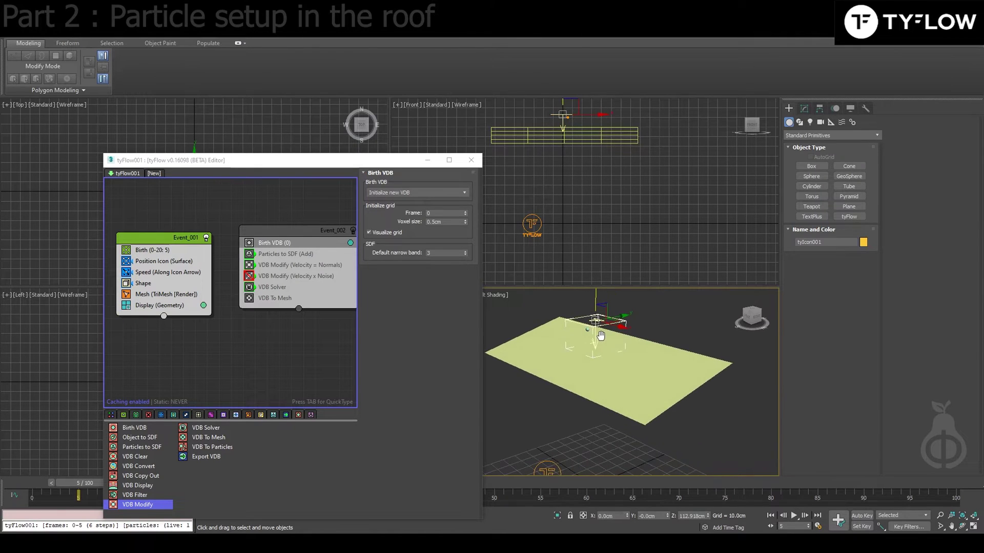
- Move the flow editor clear of the Perspective view and place Event_002 further away from Event_001
{"action": "key", "text": "alt+w"}
{"action": "left_click_drag", "start_coordinate": [355, 165], "coordinate": [256, 124]}
{"action": "middle_click_drag", "start_coordinate": [573, 272], "coordinate": [628, 290]}
{"action": "key", "text": "alt+w"}
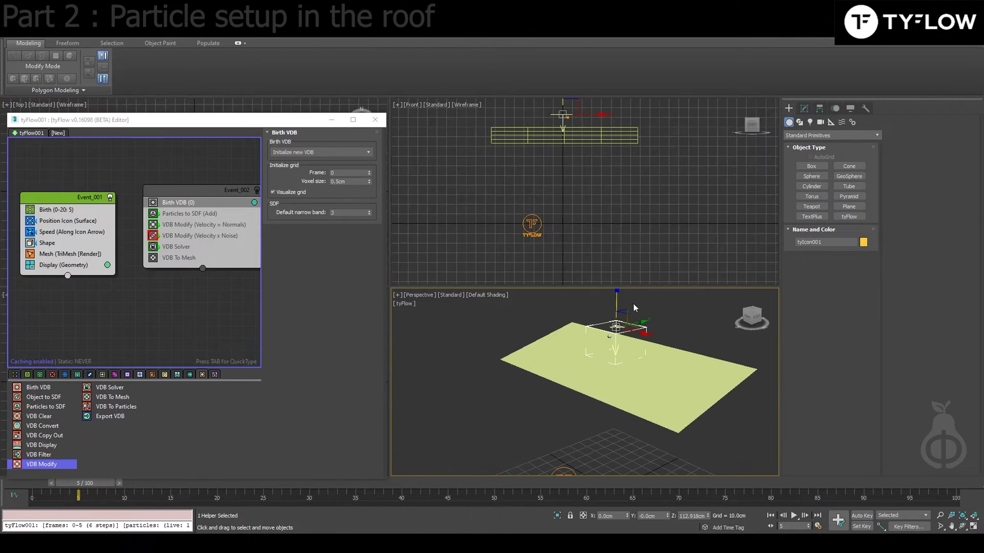
{"action": "middle_click_drag", "start_coordinate": [621, 359], "coordinate": [533, 352], "text": "alt"}
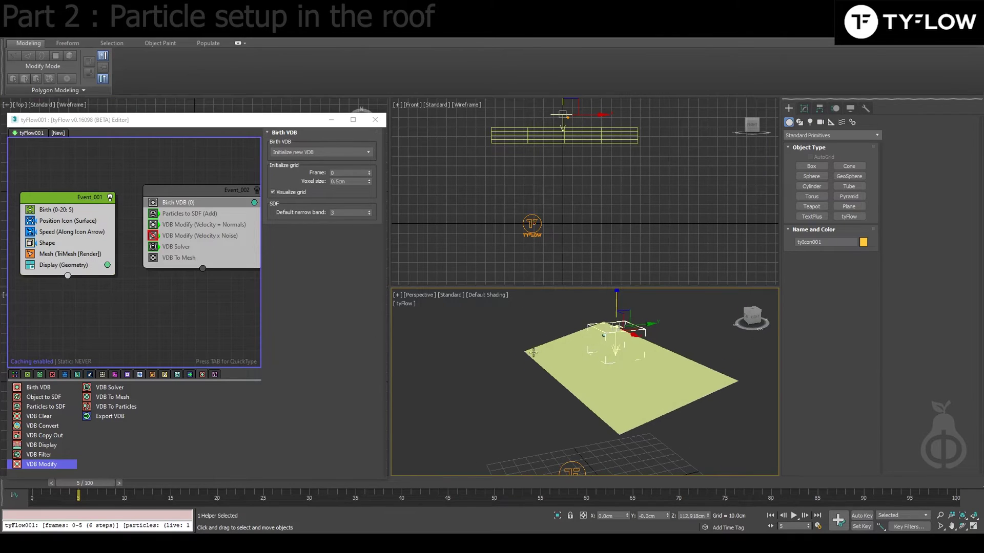
{"action": "left_click", "coordinate": [82, 201]}
{"action": "scroll", "coordinate": [202, 299], "scroll_direction": "down", "scroll_amount": 2}
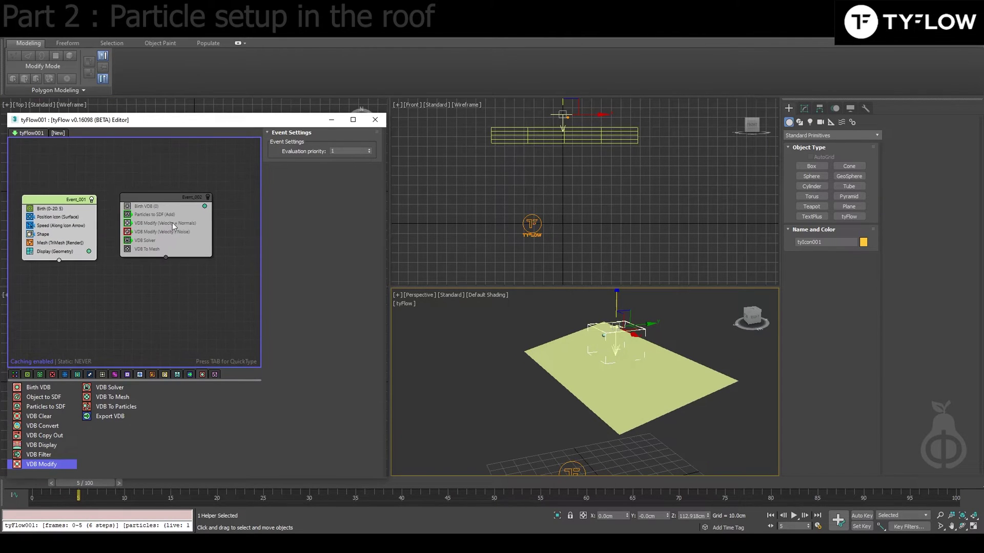
{"action": "left_click_drag", "start_coordinate": [157, 200], "coordinate": [189, 202]}
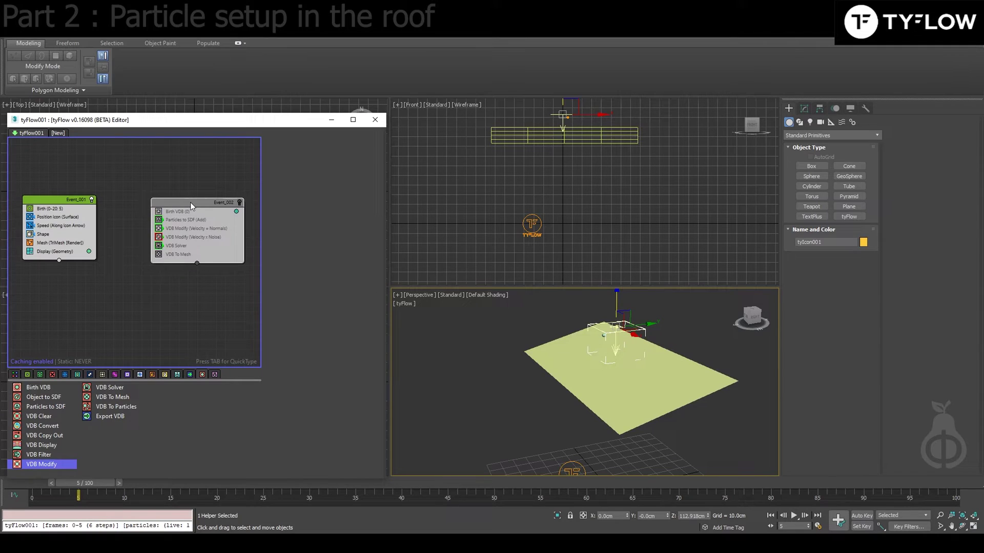
{"action": "left_click", "coordinate": [434, 339]}
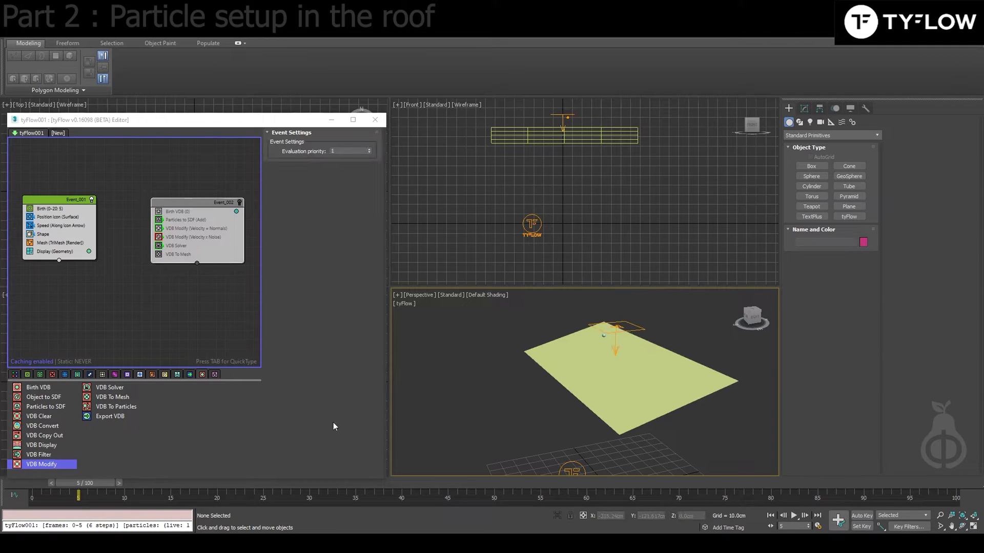
- Delete the Speed operator from Event_001 and preview the particles at frame 30
{"action": "left_click", "coordinate": [53, 227]}
{"action": "scroll", "coordinate": [61, 232], "scroll_direction": "up", "scroll_amount": 1}
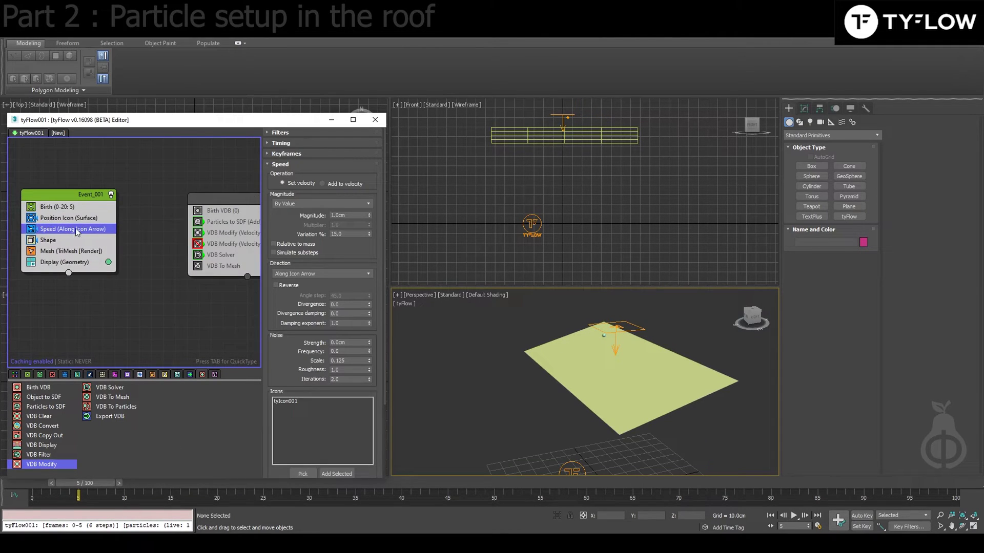
{"action": "middle_click_drag", "start_coordinate": [75, 228], "coordinate": [105, 225]}
{"action": "key", "text": "Delete"}
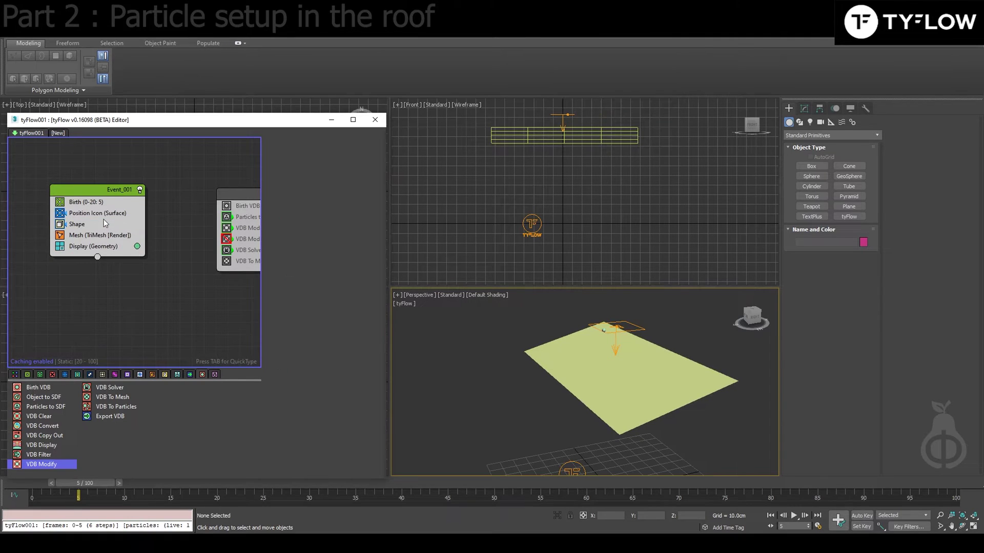
{"action": "left_click", "coordinate": [91, 191]}
{"action": "left_click_drag", "start_coordinate": [61, 484], "coordinate": [294, 515]}
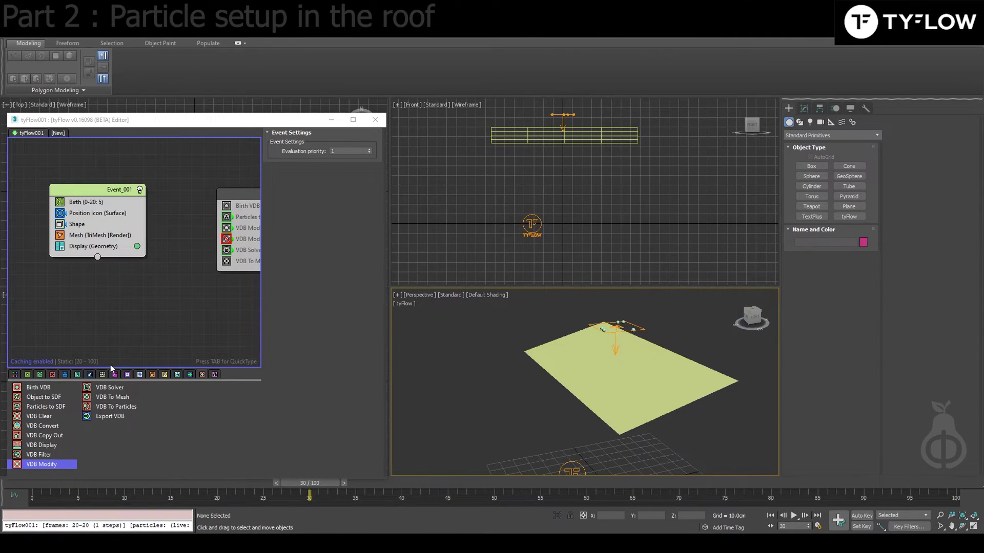
- Add a PhysX Shape operator with a convex hull after Shape in Event_001, and go to frame 2
{"action": "mouse_move", "coordinate": [90, 376]}
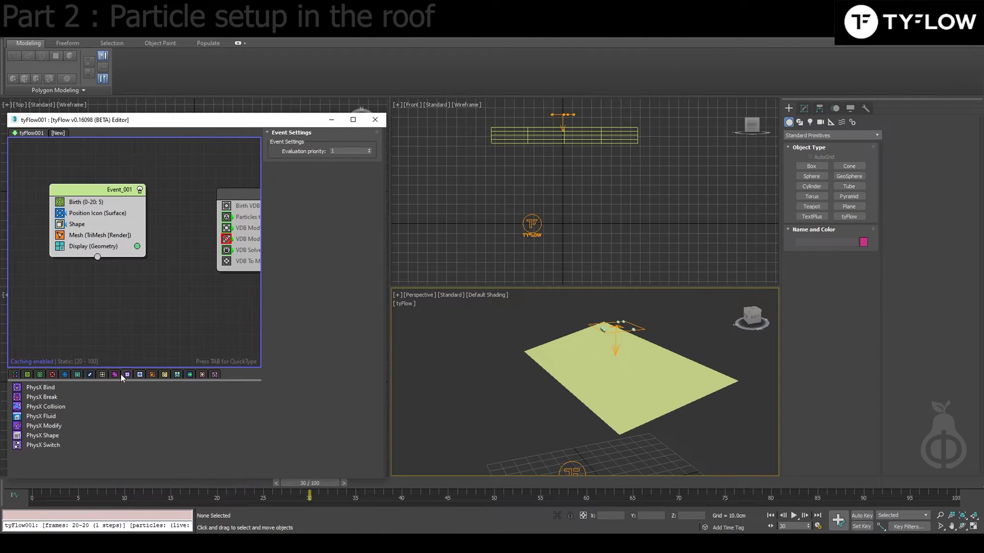
{"action": "left_click_drag", "start_coordinate": [42, 426], "coordinate": [82, 231]}
{"action": "left_click_drag", "start_coordinate": [29, 491], "coordinate": [60, 480]}
{"action": "left_click_drag", "start_coordinate": [159, 119], "coordinate": [158, 104]}
- Select the tyFlow object and examine the default gravity value in its PhysX settings
{"action": "left_click", "coordinate": [804, 109]}
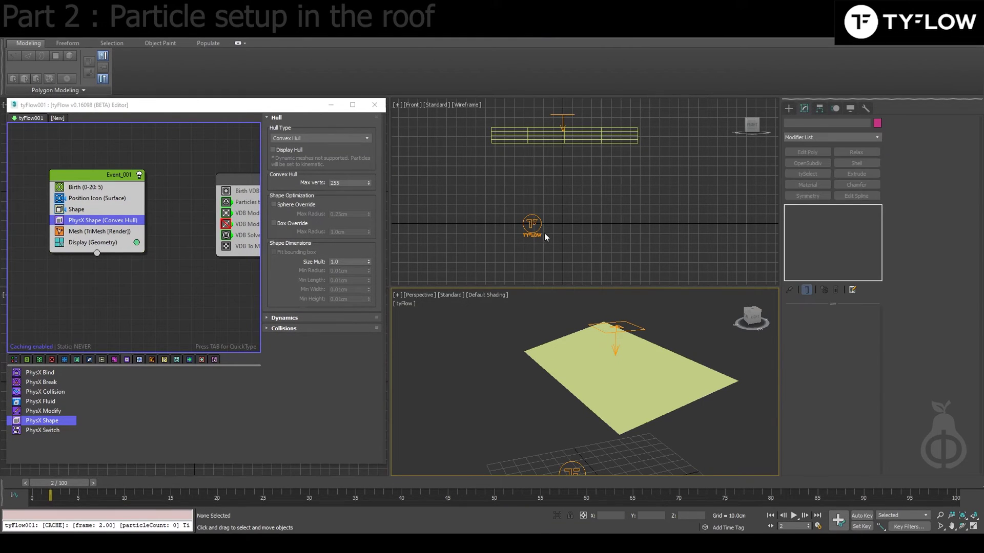
{"action": "left_click", "coordinate": [561, 244]}
{"action": "left_click", "coordinate": [532, 224]}
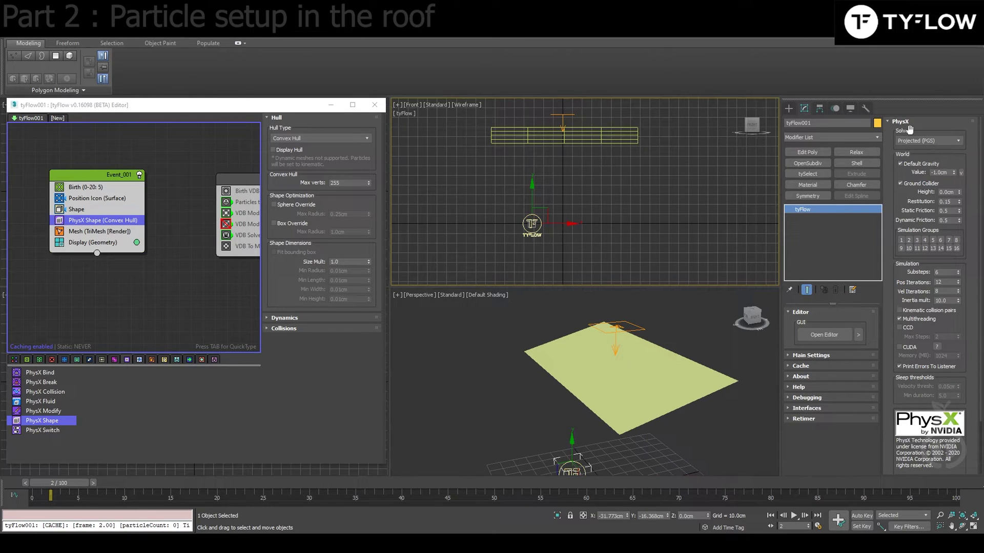
{"action": "double_click", "coordinate": [941, 172]}
{"action": "left_click", "coordinate": [91, 175]}
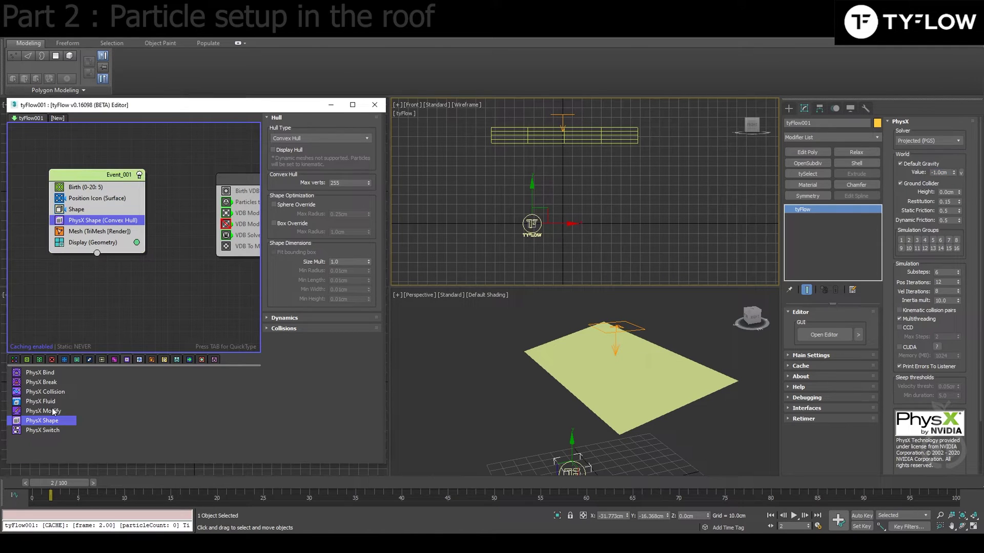
- Add a PhysX Collision operator after PhysX Shape in Event_001, assign the roof plane as its collider, and return to frame 0
{"action": "mouse_move", "coordinate": [51, 392]}
{"action": "left_mouse_down"}
{"action": "mouse_move", "coordinate": [75, 233]}
{"action": "mouse_move", "coordinate": [87, 235]}
{"action": "left_mouse_up"}
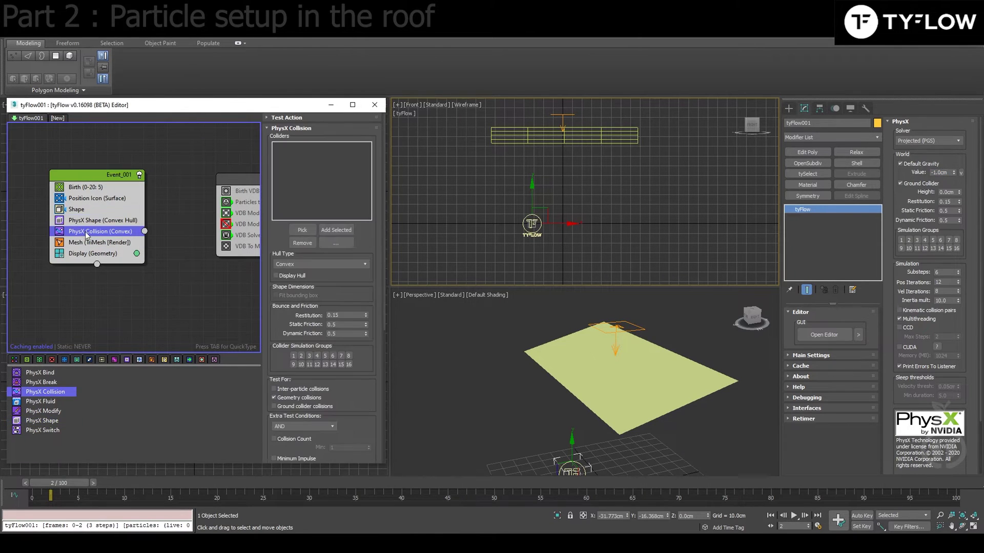
{"action": "left_click", "coordinate": [303, 229]}
{"action": "left_click", "coordinate": [568, 340]}
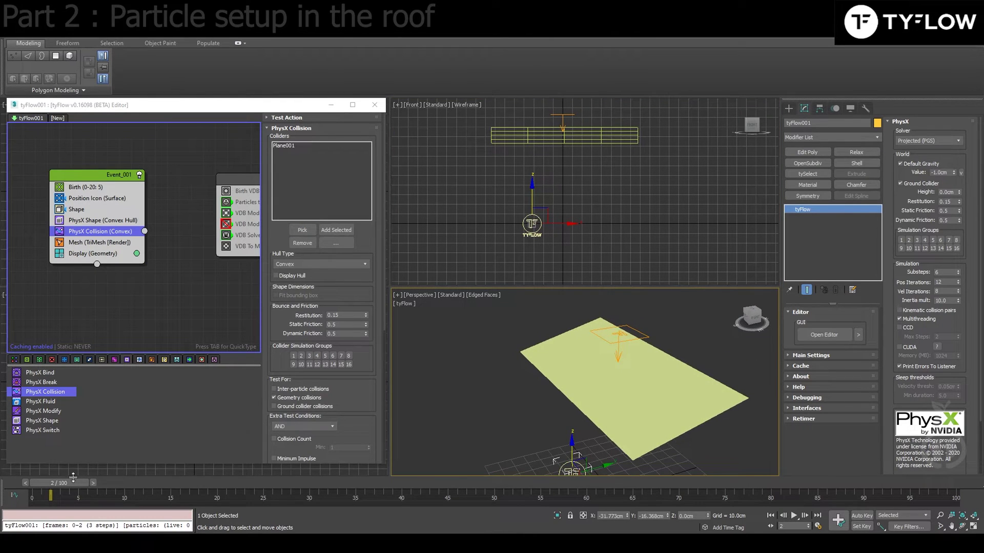
{"action": "left_click_drag", "start_coordinate": [66, 483], "coordinate": [18, 469]}
{"action": "scroll", "coordinate": [635, 359], "scroll_direction": "up", "scroll_amount": 5}
{"action": "key", "text": "F4"}
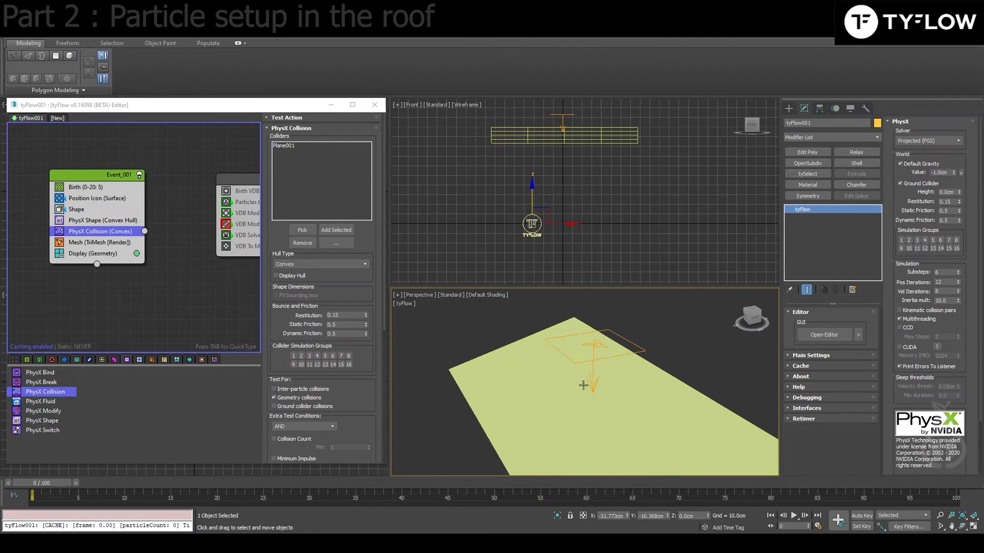
{"action": "middle_click_drag", "start_coordinate": [583, 385], "coordinate": [560, 382], "text": "alt"}
- Set the hull type of the PhysX Collision operator in Event_001 to Mesh
{"action": "left_click", "coordinate": [117, 222]}
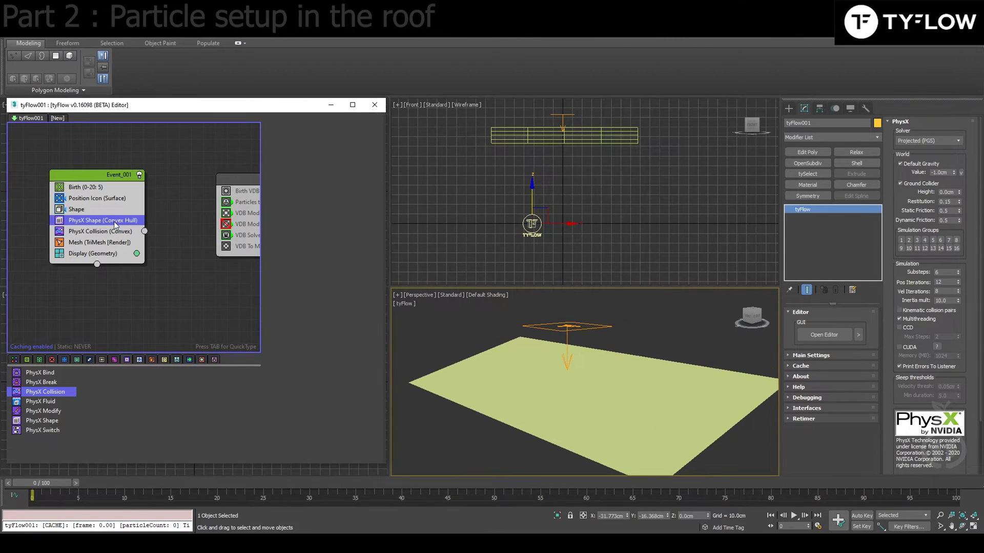
{"action": "left_click", "coordinate": [120, 231]}
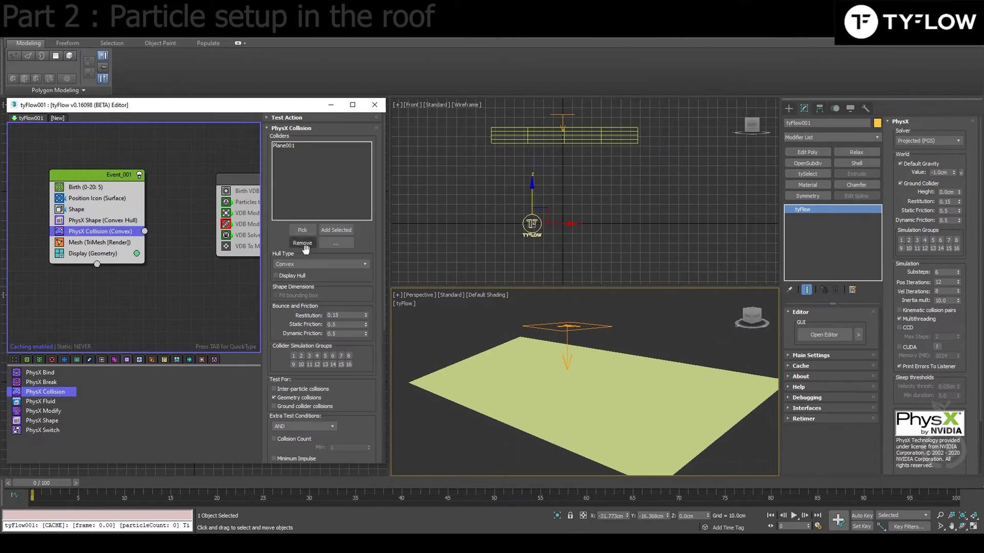
{"action": "left_click", "coordinate": [300, 264]}
{"action": "left_click", "coordinate": [299, 291]}
- Set the PhysX Shape operator's hull type to Sphere and preview the particle motion across the roof along the timeline
{"action": "left_click", "coordinate": [100, 221]}
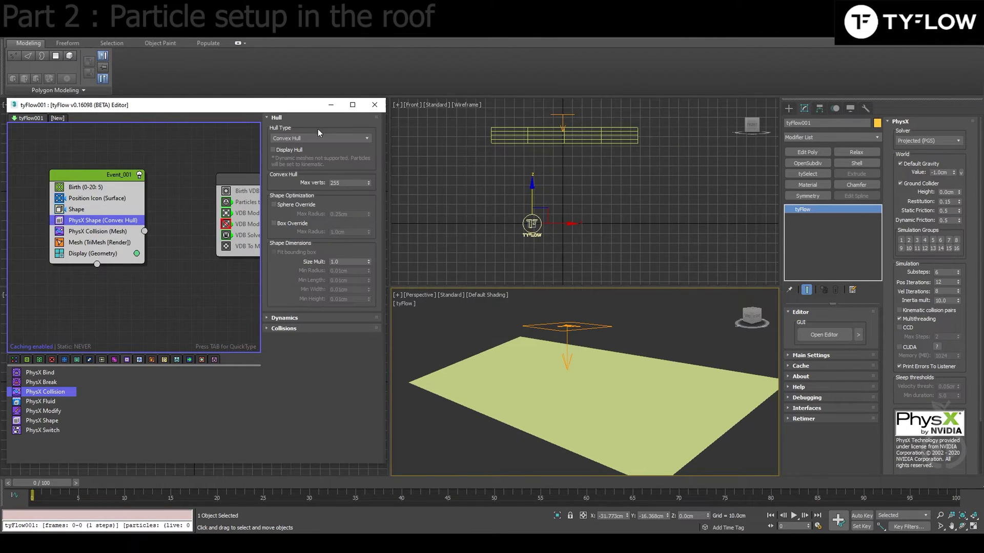
{"action": "left_click", "coordinate": [304, 137]}
{"action": "left_click", "coordinate": [299, 150]}
{"action": "scroll", "coordinate": [624, 371], "scroll_direction": "down", "scroll_amount": 2}
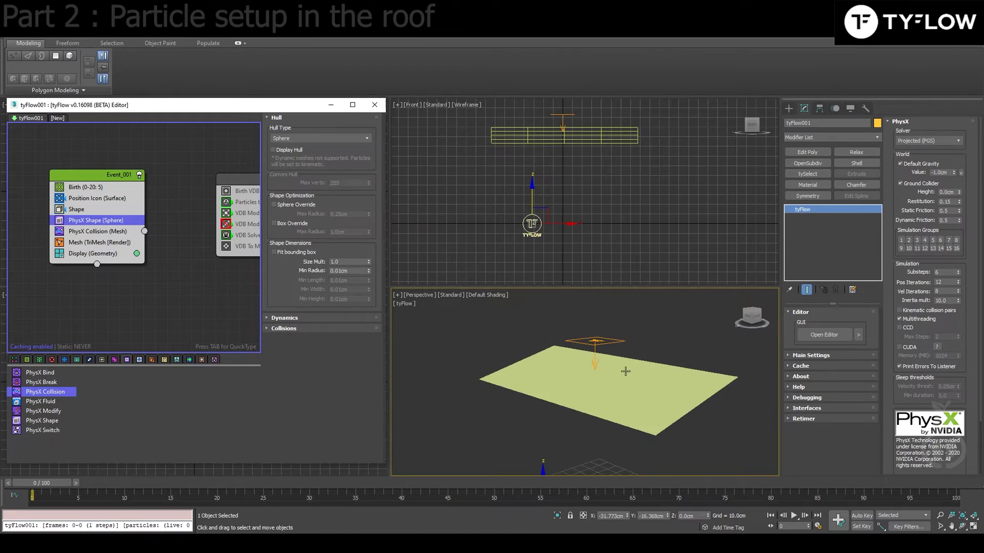
{"action": "middle_click_drag", "start_coordinate": [624, 371], "coordinate": [615, 380], "text": "alt"}
{"action": "left_click_drag", "start_coordinate": [41, 487], "coordinate": [582, 445]}
{"action": "middle_click_drag", "start_coordinate": [582, 377], "coordinate": [571, 365], "text": "alt"}
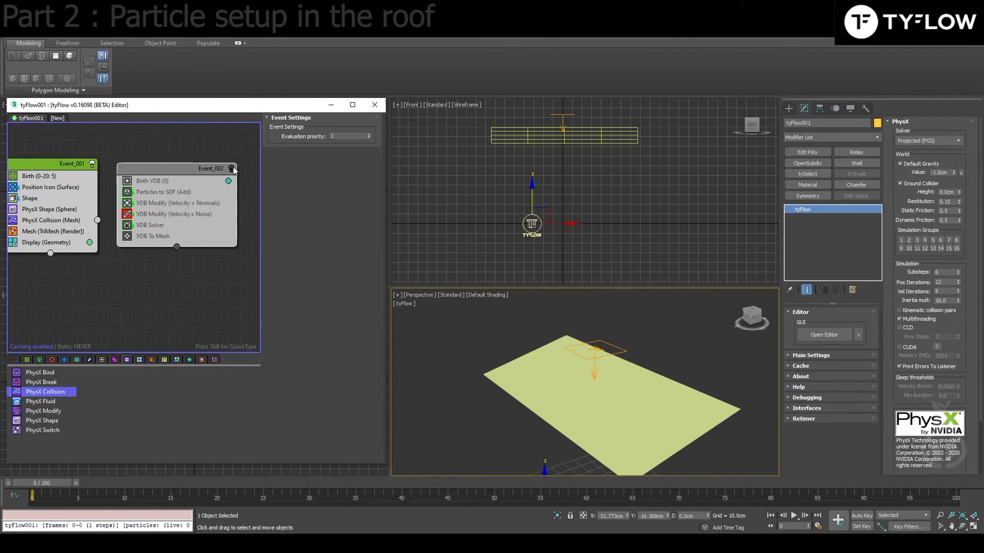
- Enable Event_002 temporarily to preview the particle trails at frame 48, return to frame 0, and disable the event again
{"action": "left_click", "coordinate": [231, 168]}
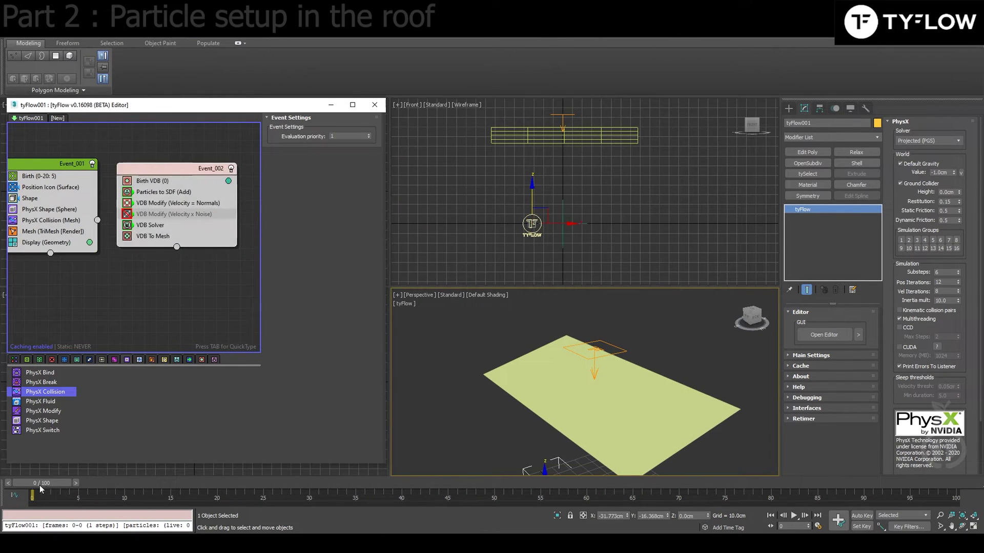
{"action": "left_click_drag", "start_coordinate": [41, 486], "coordinate": [473, 500]}
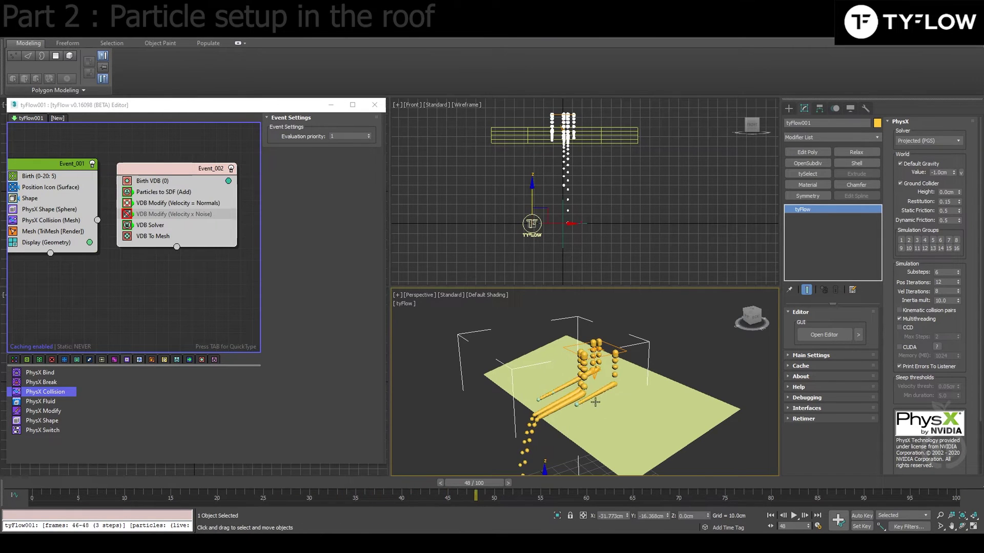
{"action": "middle_click_drag", "start_coordinate": [596, 397], "coordinate": [594, 357]}
{"action": "left_click", "coordinate": [49, 477]}
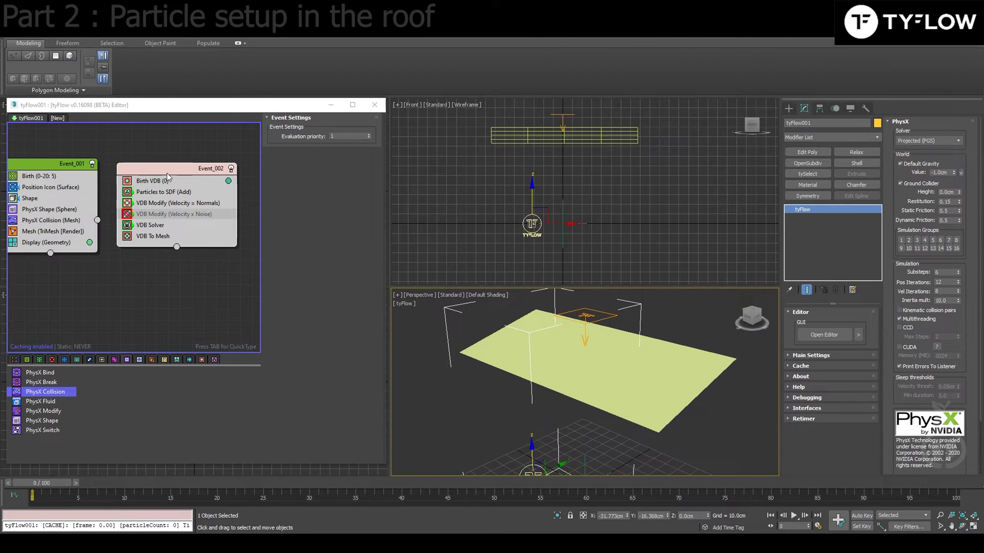
{"action": "left_click_drag", "start_coordinate": [168, 176], "coordinate": [191, 173]}
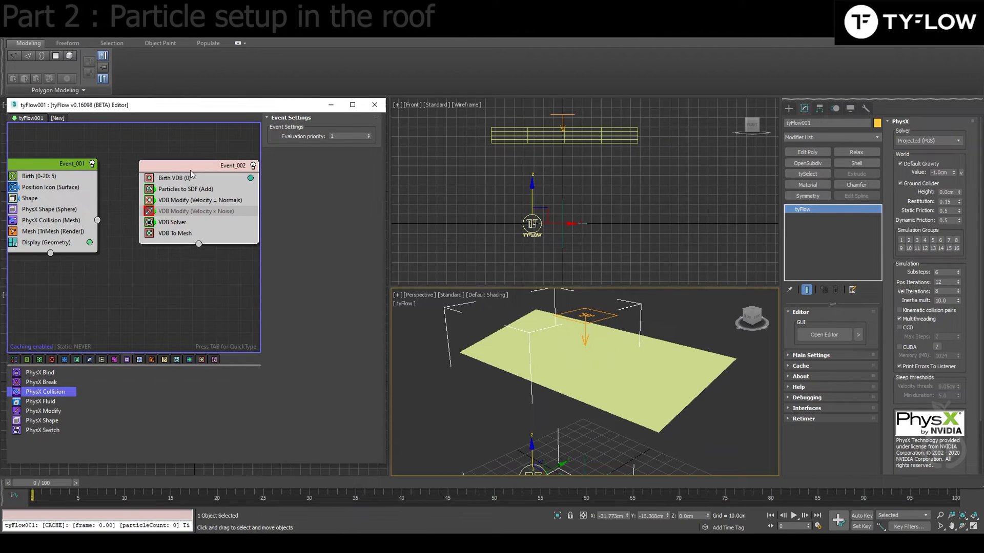
{"action": "left_click", "coordinate": [254, 166]}
- Add a Surface Test operator below PhysX Collision in Event_001
{"action": "middle_click_drag", "start_coordinate": [127, 246], "coordinate": [160, 254]}
{"action": "left_click", "coordinate": [93, 178]}
{"action": "left_click_drag", "start_coordinate": [95, 180], "coordinate": [91, 185]}
{"action": "left_click", "coordinate": [164, 360]}
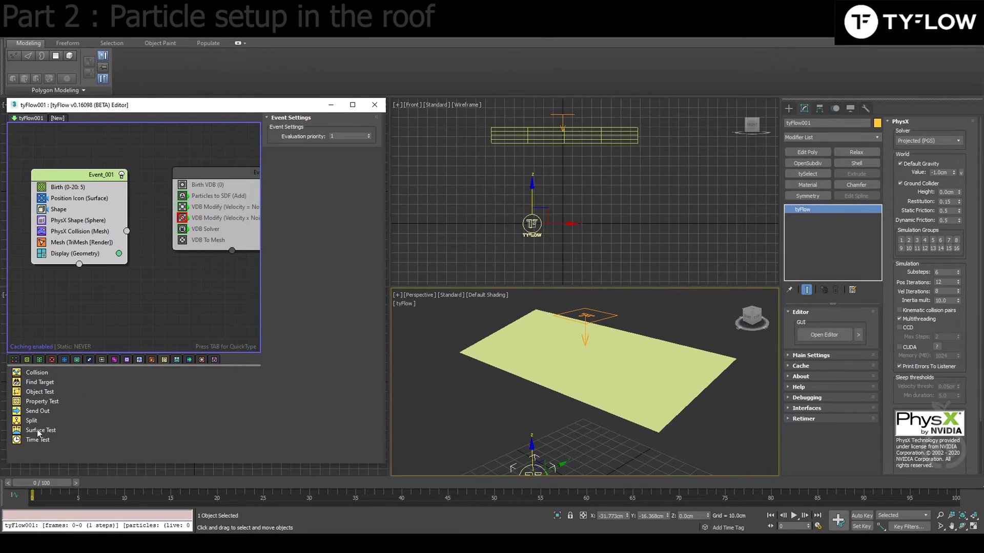
{"action": "left_click_drag", "start_coordinate": [38, 433], "coordinate": [79, 245]}
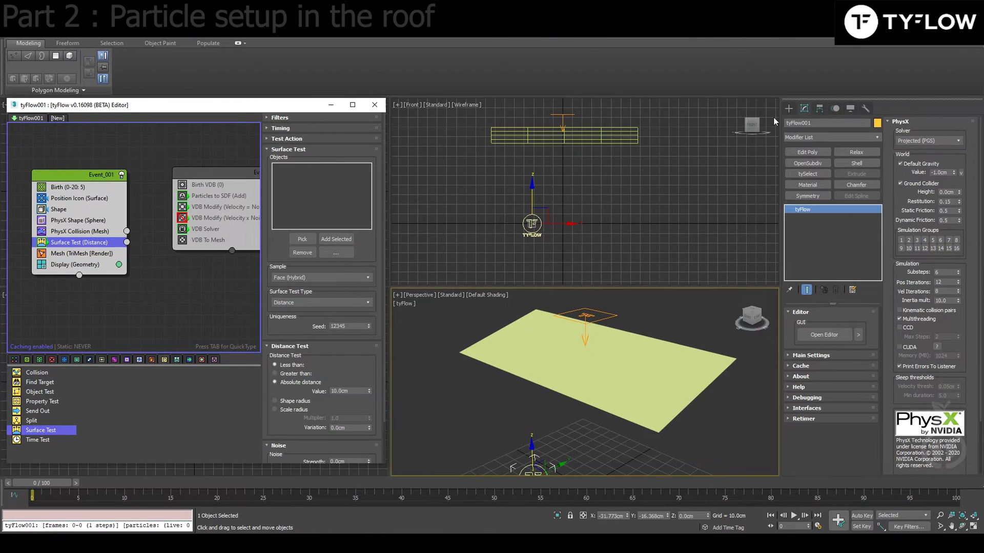
- Create a box about 199 × 123 × 66 cm from the Front view and place it along the roof plane's lower edge
{"action": "left_click", "coordinate": [788, 108]}
{"action": "left_click", "coordinate": [811, 166]}
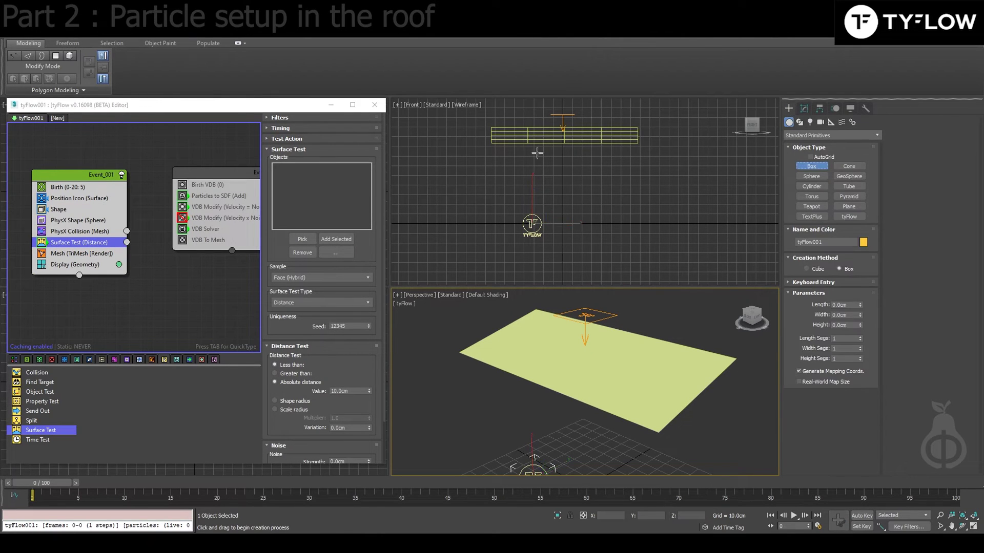
{"action": "left_click_drag", "start_coordinate": [477, 138], "coordinate": [670, 256]}
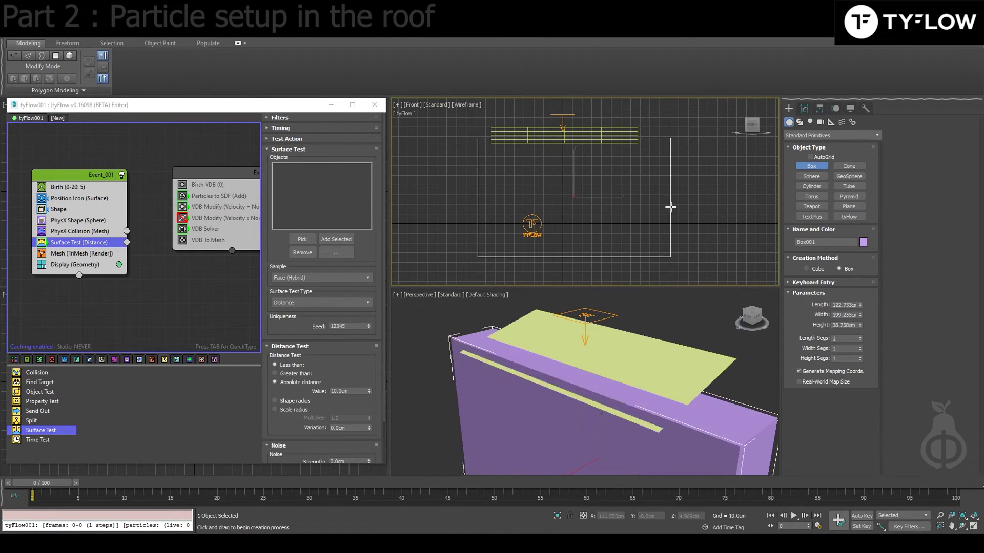
{"action": "key", "text": "w"}
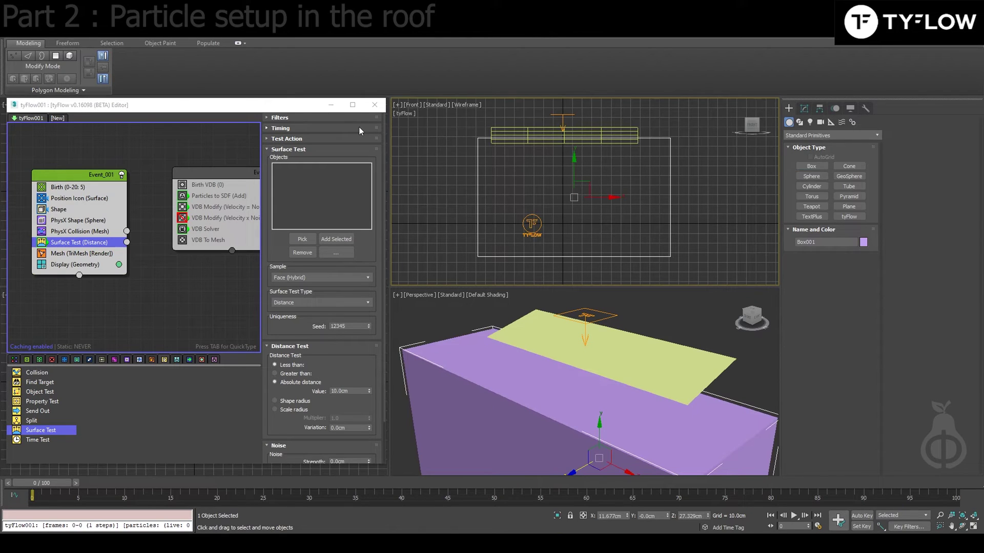
{"action": "middle_click_drag", "start_coordinate": [602, 398], "coordinate": [535, 377], "text": "alt"}
{"action": "mouse_move", "coordinate": [569, 459]}
{"action": "middle_mouse_down", "text": "alt"}
{"action": "mouse_move", "coordinate": [638, 460]}
{"action": "mouse_move", "coordinate": [572, 461]}
{"action": "middle_mouse_up", "text": "alt"}
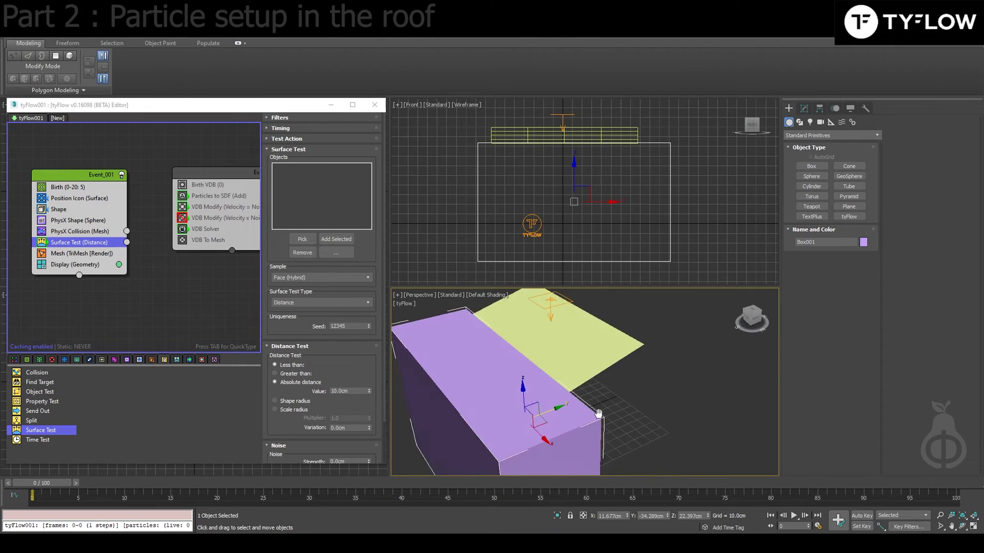
{"action": "middle_click_drag", "start_coordinate": [598, 413], "coordinate": [550, 394], "text": "alt"}
- Set the box's object properties to Display as Box and make it non-renderable, and deselect it
{"action": "right_click", "coordinate": [551, 394]}
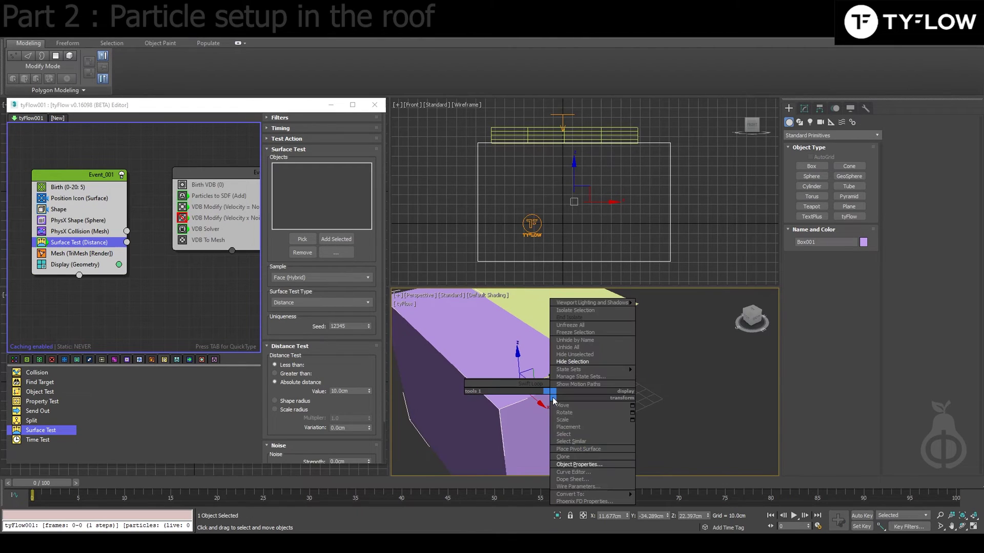
{"action": "left_click", "coordinate": [603, 465]}
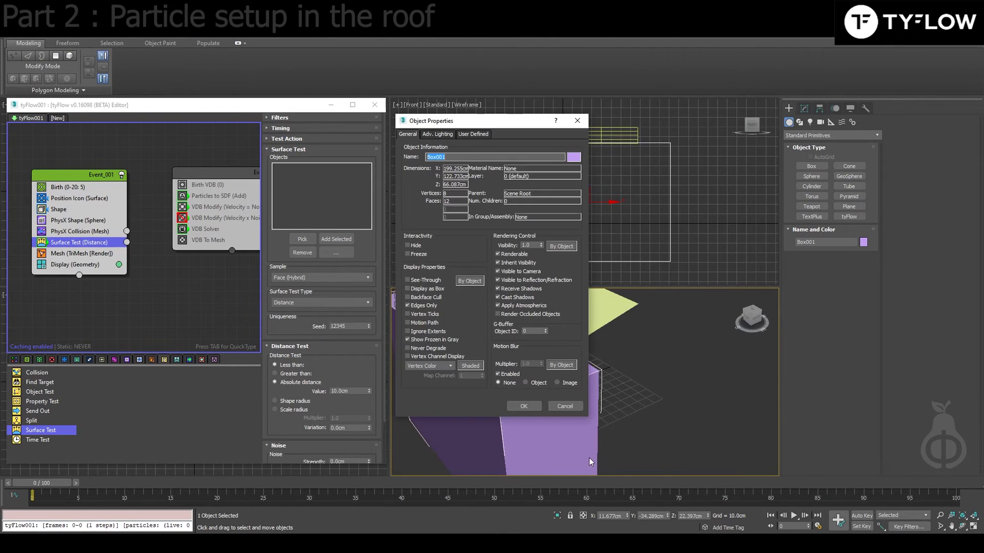
{"action": "left_click", "coordinate": [436, 290]}
{"action": "left_click", "coordinate": [514, 254]}
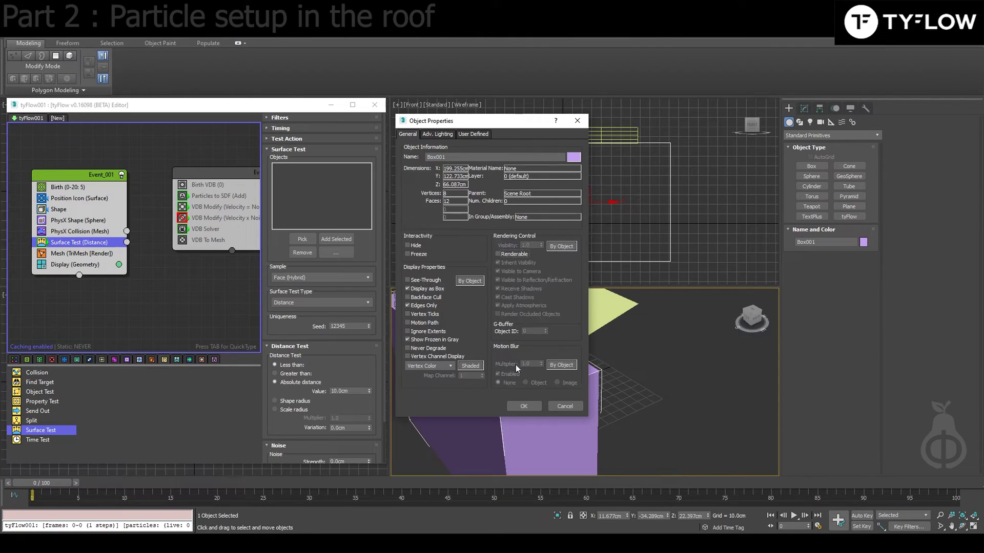
{"action": "left_click", "coordinate": [523, 405]}
{"action": "middle_click_drag", "start_coordinate": [659, 418], "coordinate": [671, 402]}
{"action": "left_click", "coordinate": [672, 402]}
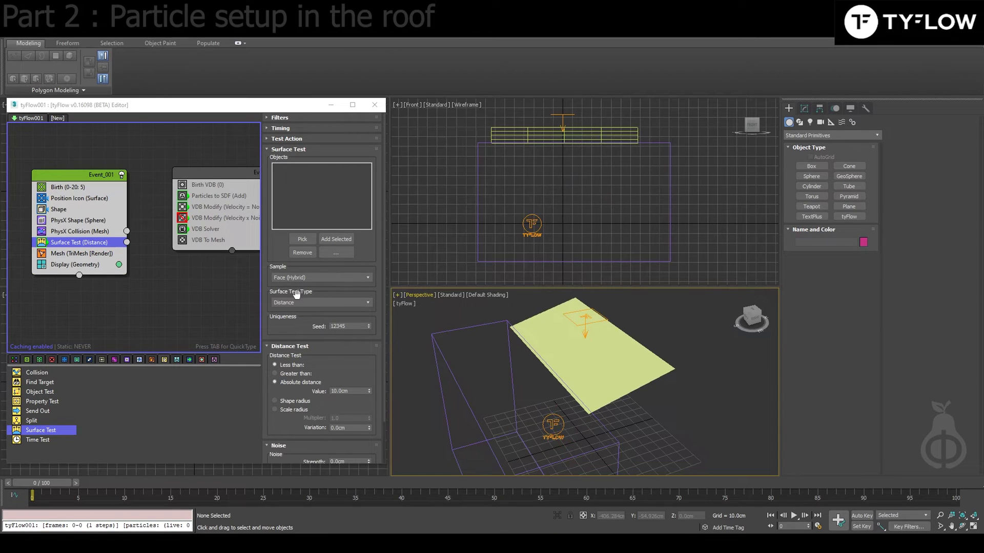
- Set the Surface Test type to Volume (Inside) and try to pick the box as its test object
{"action": "left_click", "coordinate": [334, 303]}
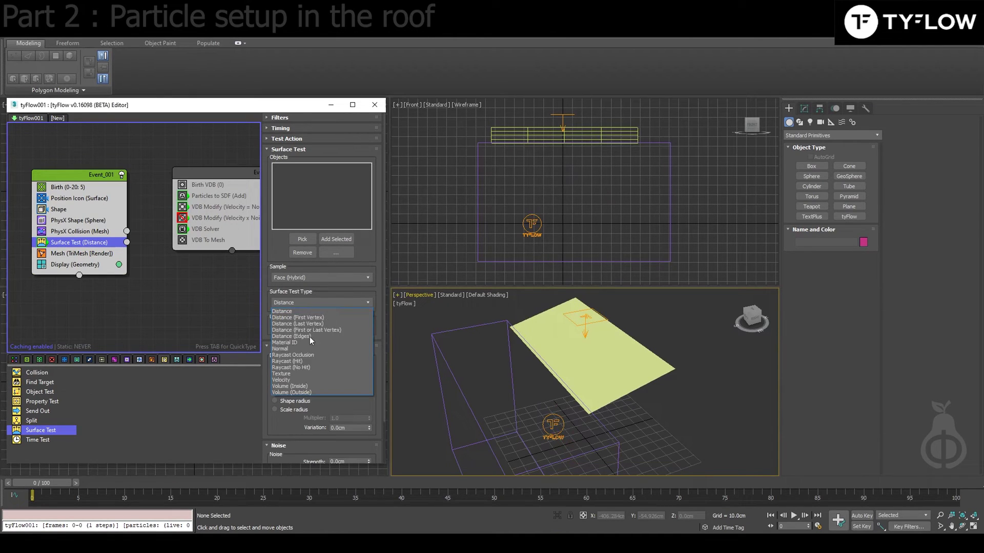
{"action": "left_click", "coordinate": [300, 387]}
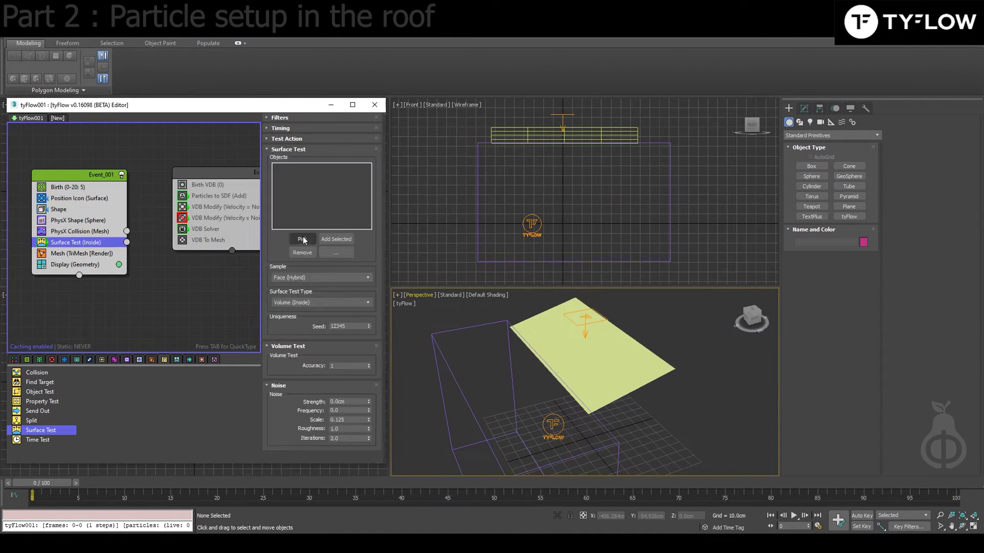
{"action": "left_click", "coordinate": [302, 239]}
{"action": "right_click", "coordinate": [467, 329]}
- Create a new event with a Slow operator below Event_002 and connect the Surface Test output to it
{"action": "middle_click_drag", "start_coordinate": [116, 277], "coordinate": [90, 240]}
{"action": "scroll", "coordinate": [131, 299], "scroll_direction": "down", "scroll_amount": 1}
{"action": "middle_click_drag", "start_coordinate": [132, 299], "coordinate": [146, 322]}
{"action": "left_click", "coordinate": [18, 359]}
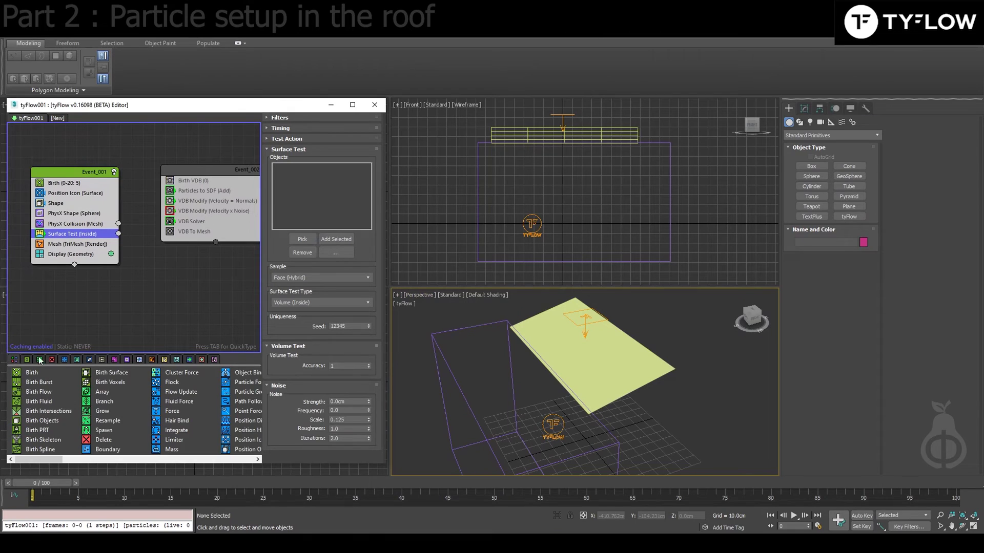
{"action": "left_click", "coordinate": [171, 245]}
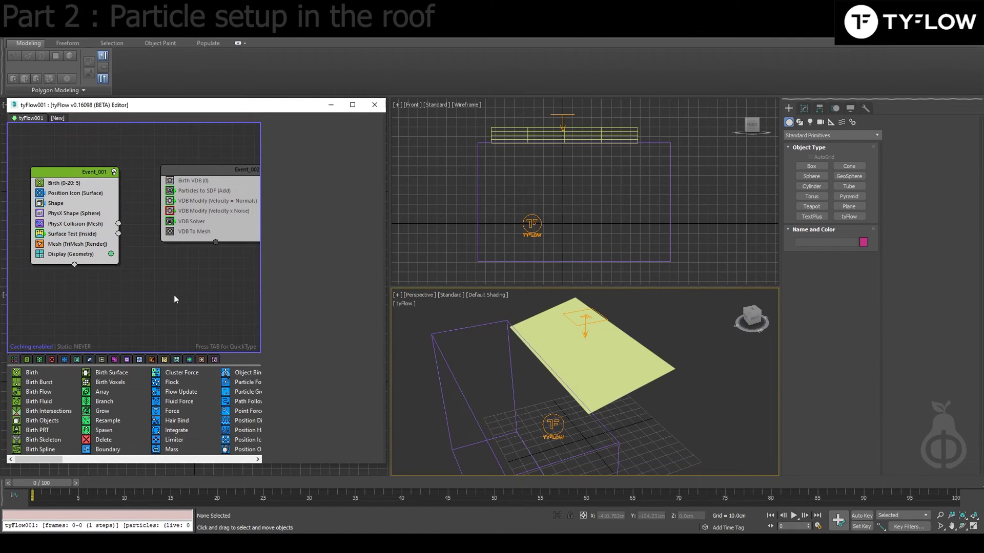
{"action": "key", "text": "Tab"}
{"action": "type", "text": "slow"}
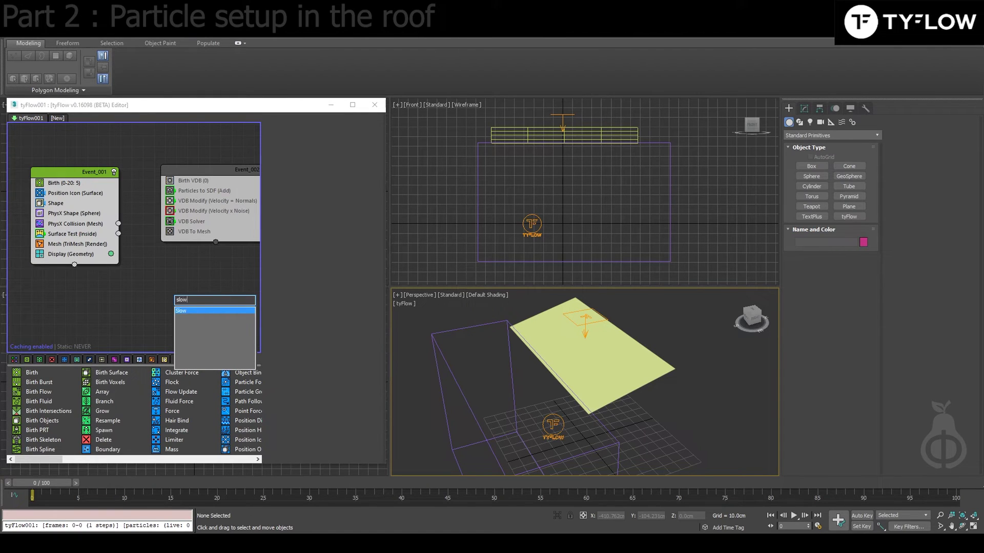
{"action": "key", "text": "Return"}
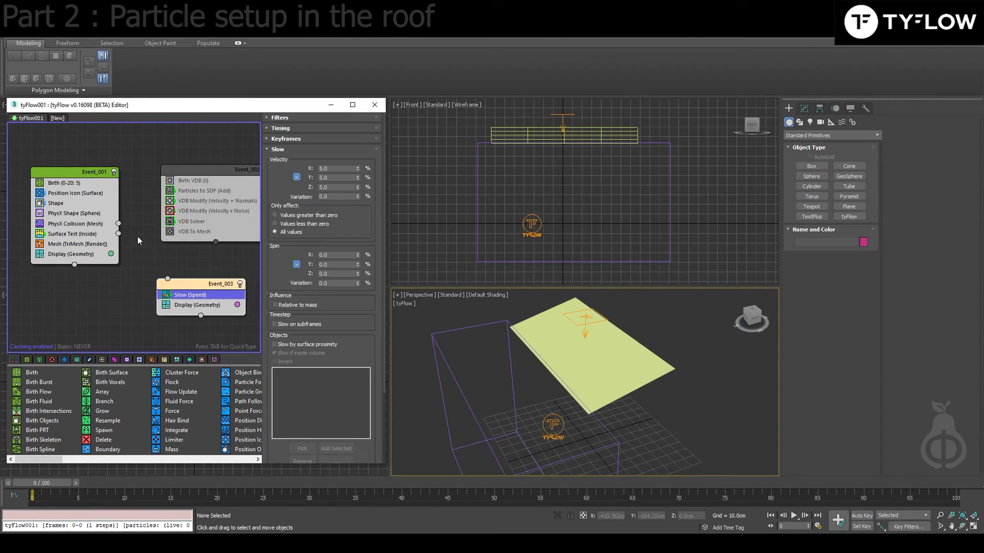
{"action": "left_click_drag", "start_coordinate": [118, 233], "coordinate": [157, 272]}
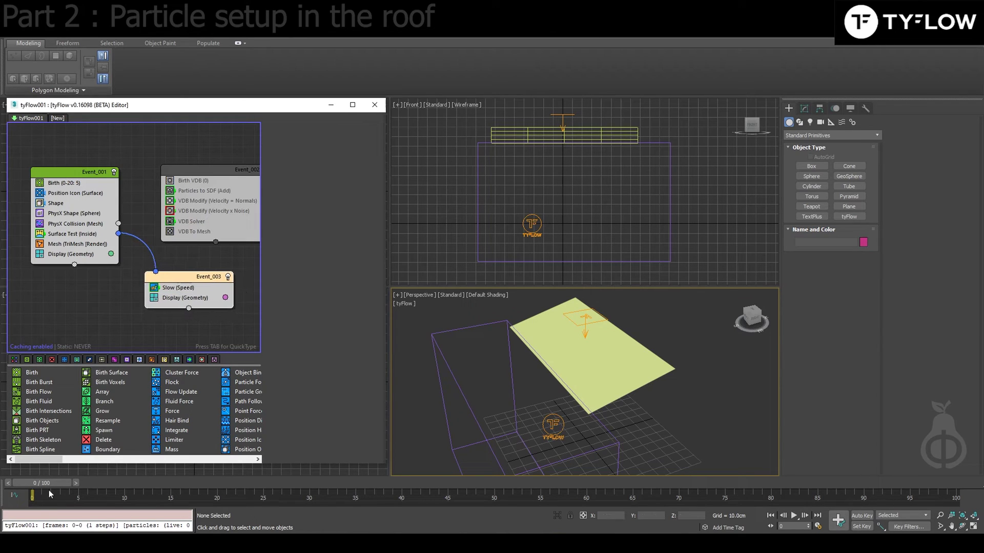
- Go to frame 48 and change the display colour of the Slow event's particles to red
{"action": "left_click_drag", "start_coordinate": [69, 482], "coordinate": [501, 484]}
{"action": "scroll", "coordinate": [548, 447], "scroll_direction": "up", "scroll_amount": 6}
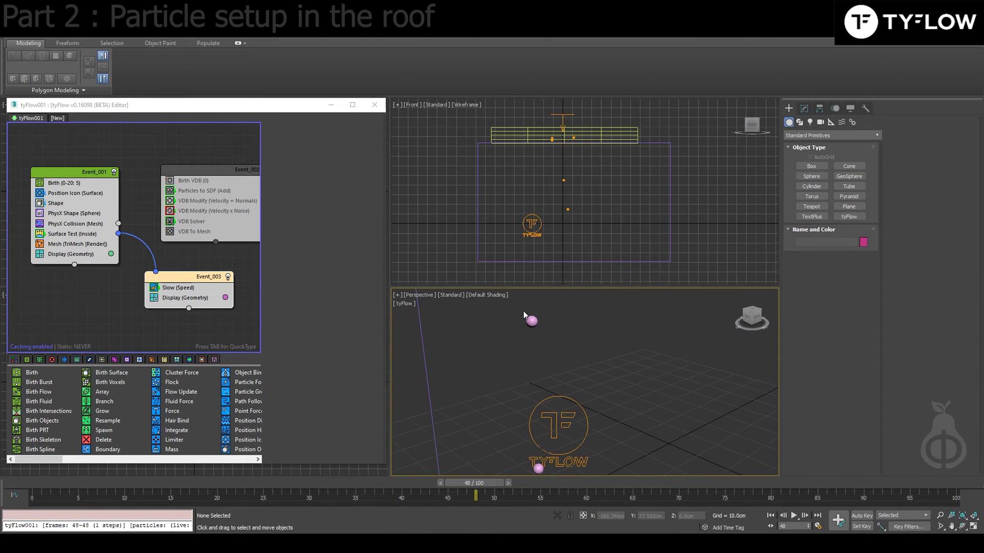
{"action": "left_click", "coordinate": [225, 298]}
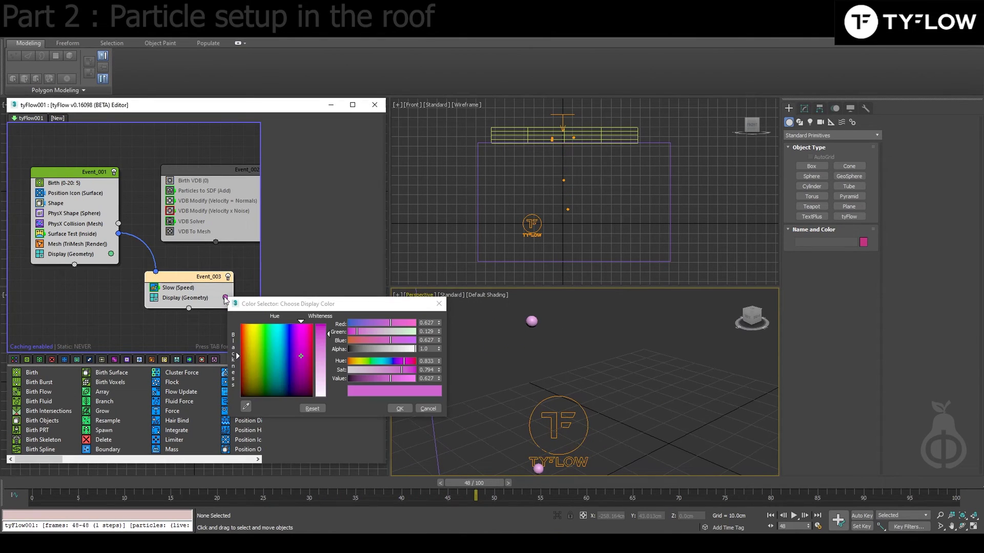
{"action": "left_click", "coordinate": [241, 325]}
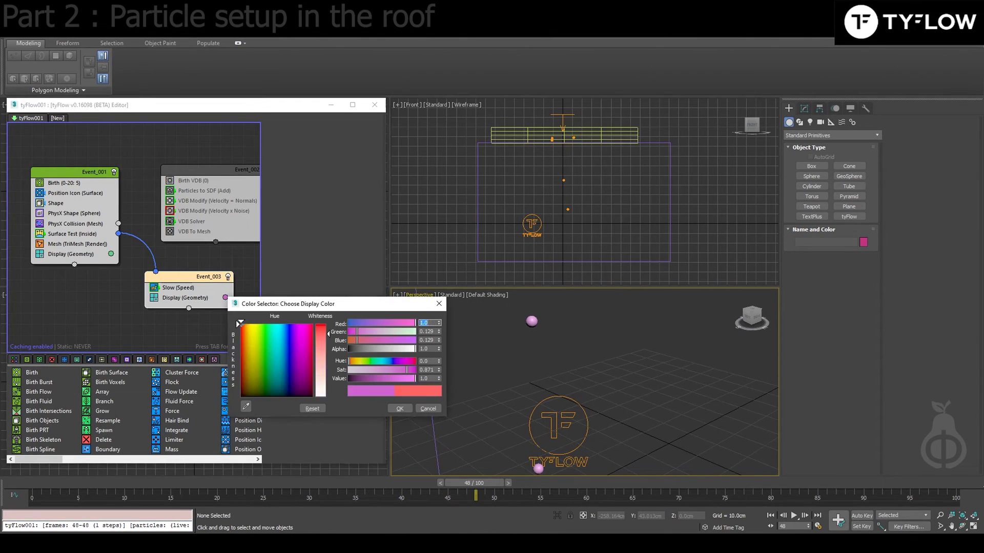
{"action": "left_click", "coordinate": [400, 409]}
{"action": "scroll", "coordinate": [570, 359], "scroll_direction": "down", "scroll_amount": 8}
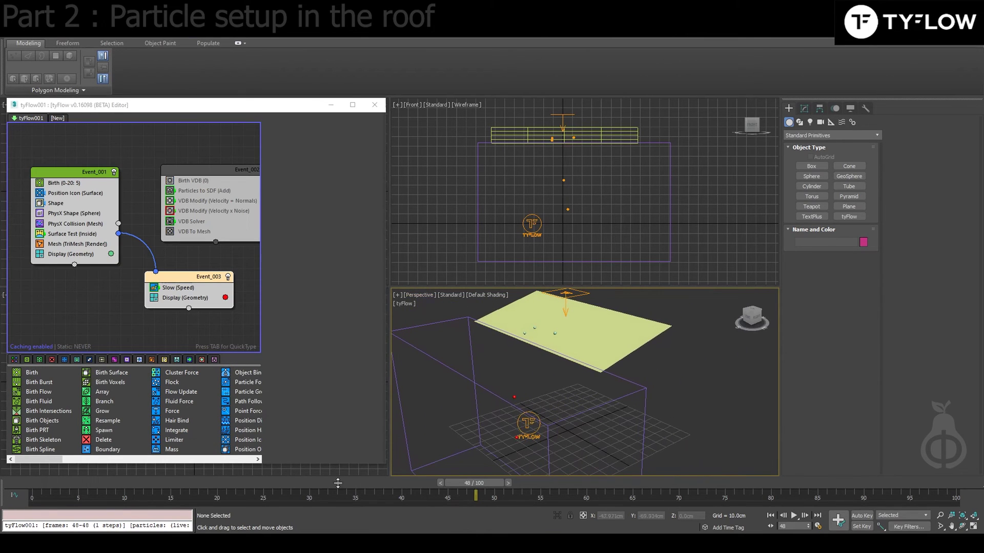
- Open the Slow operator's settings and examine the particles above the roof plane at frame 10 in a maximized Perspective view
{"action": "left_click_drag", "start_coordinate": [53, 487], "coordinate": [128, 484]}
{"action": "left_click", "coordinate": [177, 288]}
{"action": "middle_click_drag", "start_coordinate": [602, 378], "coordinate": [738, 391], "text": "alt"}
{"action": "key", "text": "alt+w"}
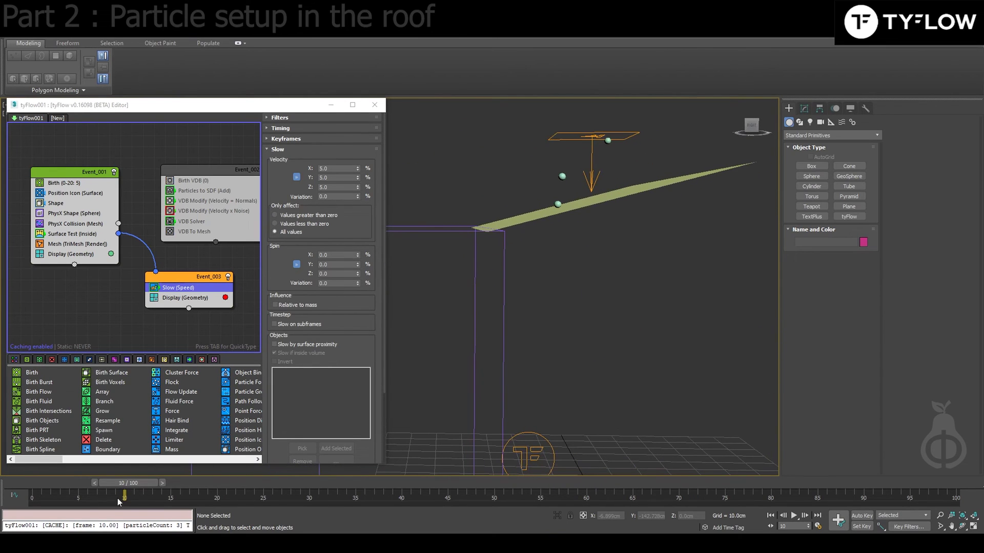
{"action": "middle_click_drag", "start_coordinate": [517, 342], "coordinate": [624, 202], "text": "alt"}
{"action": "left_click", "coordinate": [561, 241]}
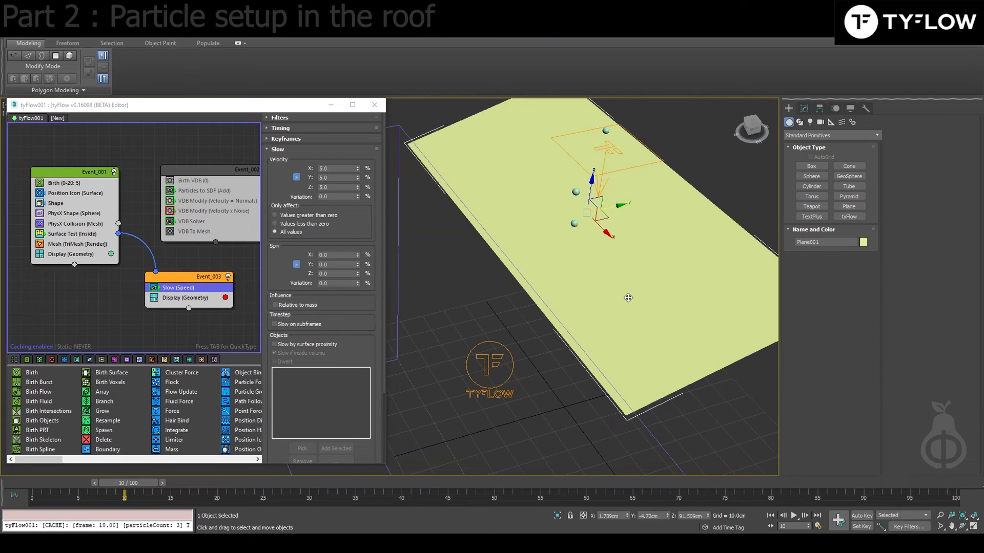
- Unlink the Slow operator's velocity axes, set Y to 85%, and check the falling particles up to frame 66
{"action": "middle_click_drag", "start_coordinate": [628, 297], "coordinate": [498, 239], "text": "alt"}
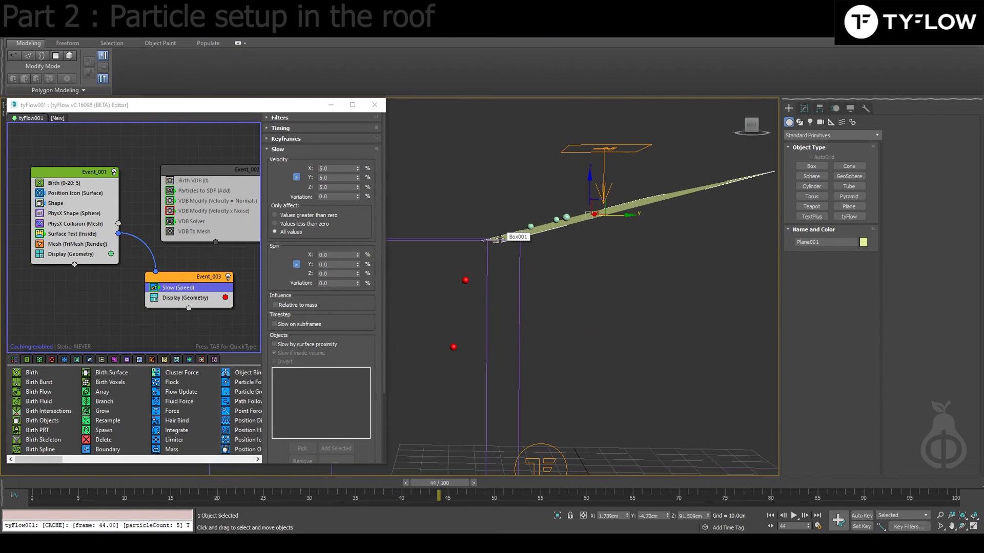
{"action": "left_click_drag", "start_coordinate": [180, 481], "coordinate": [666, 504]}
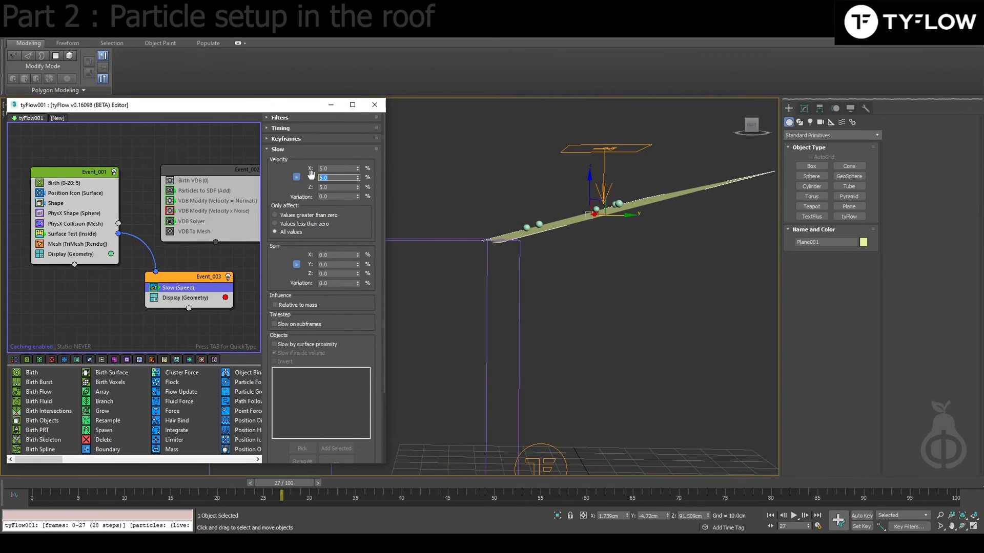
{"action": "left_click", "coordinate": [297, 178]}
{"action": "left_click", "coordinate": [334, 178]}
{"action": "mouse_move", "coordinate": [251, 484]}
{"action": "left_mouse_down"}
{"action": "mouse_move", "coordinate": [514, 522]}
{"action": "mouse_move", "coordinate": [623, 521]}
{"action": "left_mouse_up"}
{"action": "middle_click_drag", "start_coordinate": [609, 318], "coordinate": [587, 373], "text": "alt"}
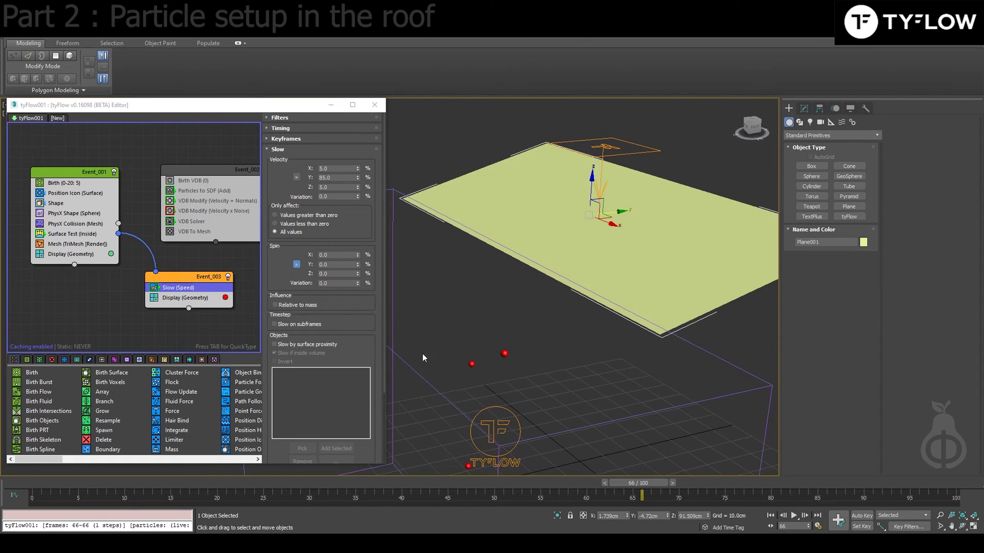
- Add a Particle Groups operator above Slow in Event_003 and assign its particles to simulation group 1
{"action": "left_click", "coordinate": [181, 276]}
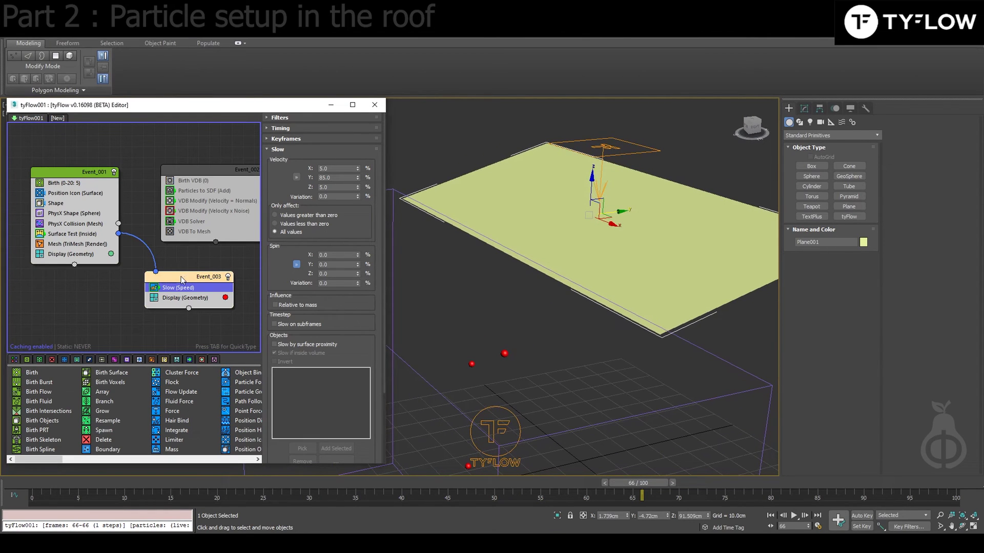
{"action": "key", "text": "Tab"}
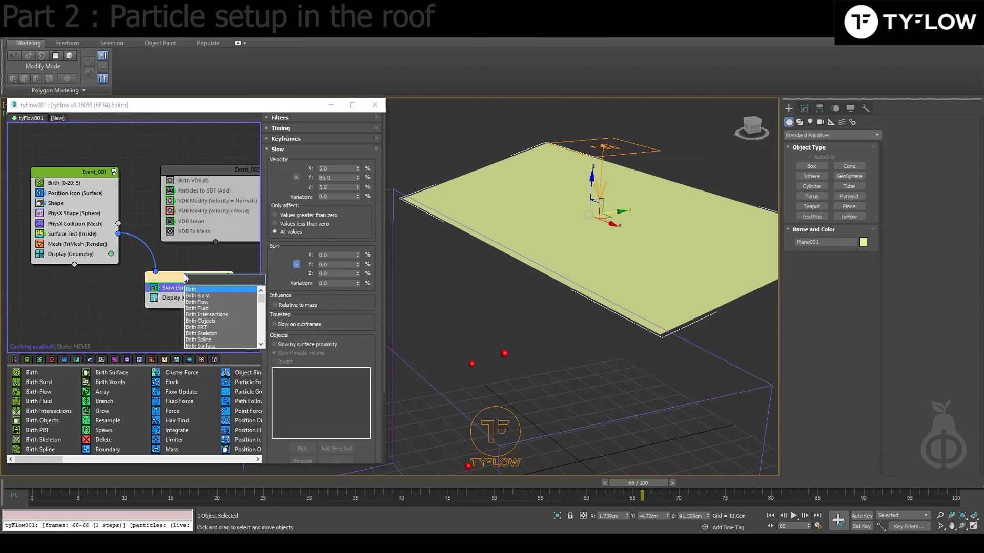
{"action": "type", "text": "s"}
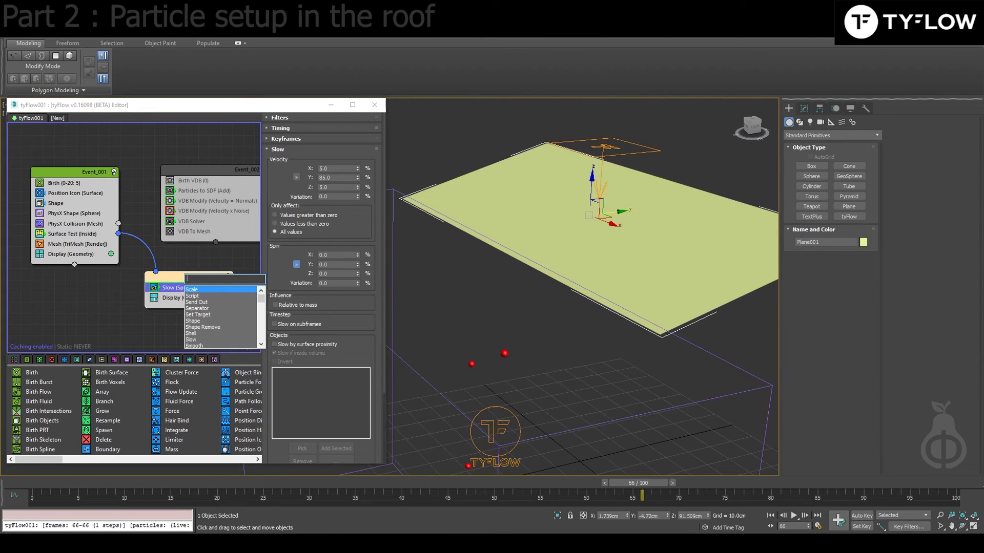
{"action": "type", "text": "gro"}
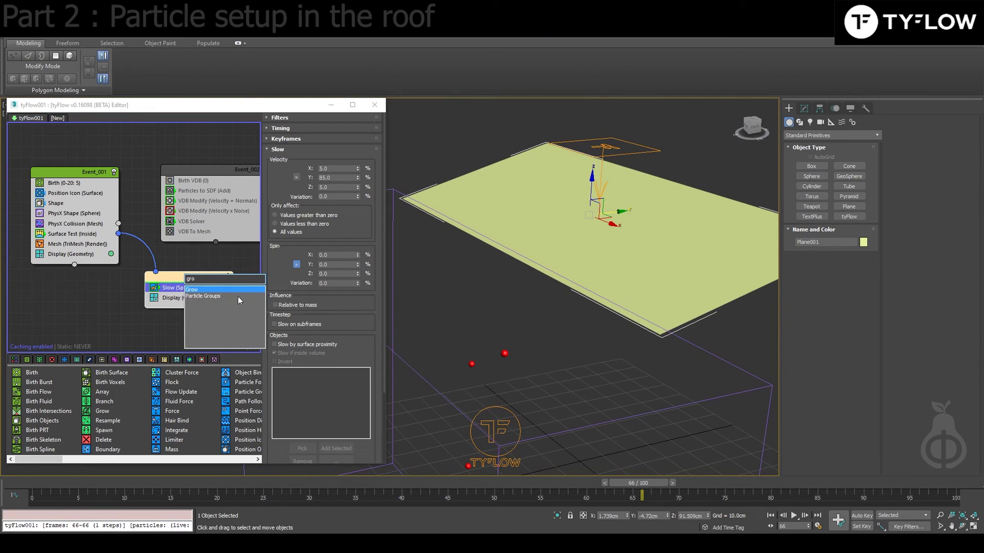
{"action": "left_click", "coordinate": [235, 296]}
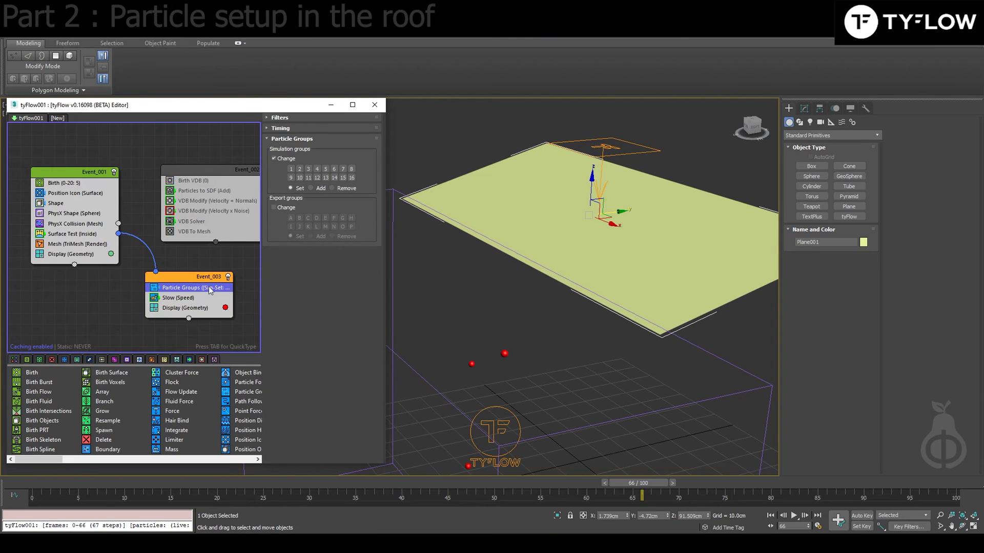
{"action": "left_click", "coordinate": [290, 169]}
- Return to frame 0 and enable the VDB event, Event_002
{"action": "middle_click_drag", "start_coordinate": [159, 241], "coordinate": [135, 244]}
{"action": "left_click", "coordinate": [192, 172]}
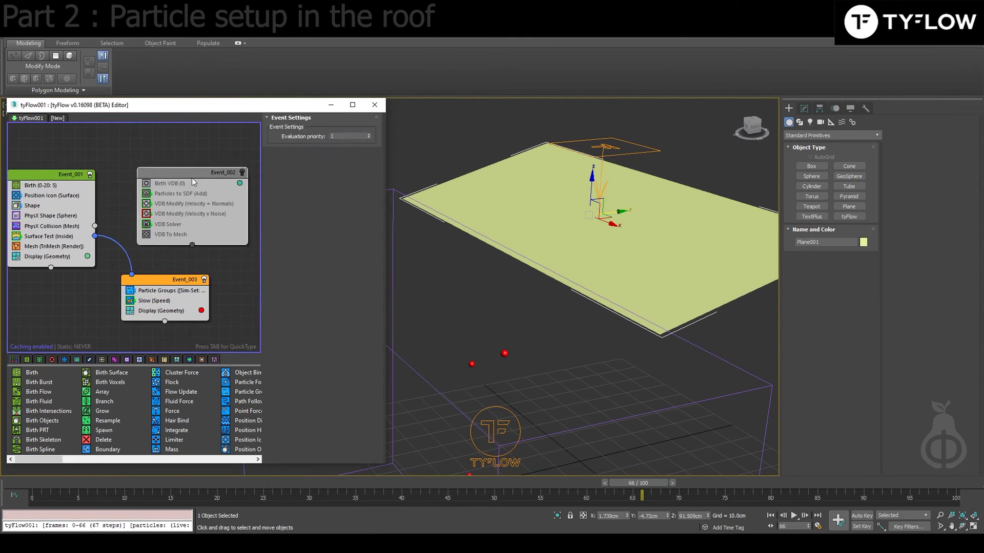
{"action": "left_click", "coordinate": [36, 483]}
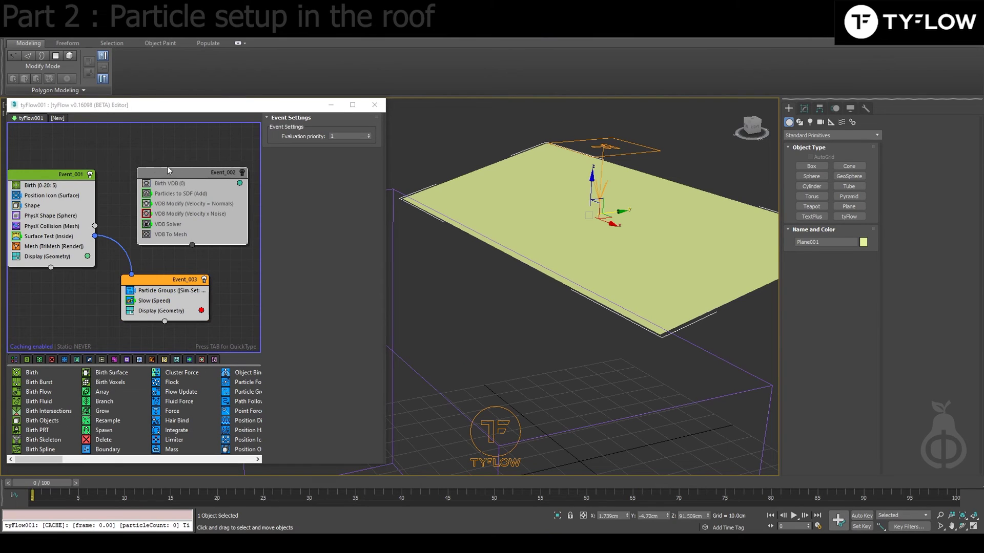
{"action": "left_click", "coordinate": [241, 174]}
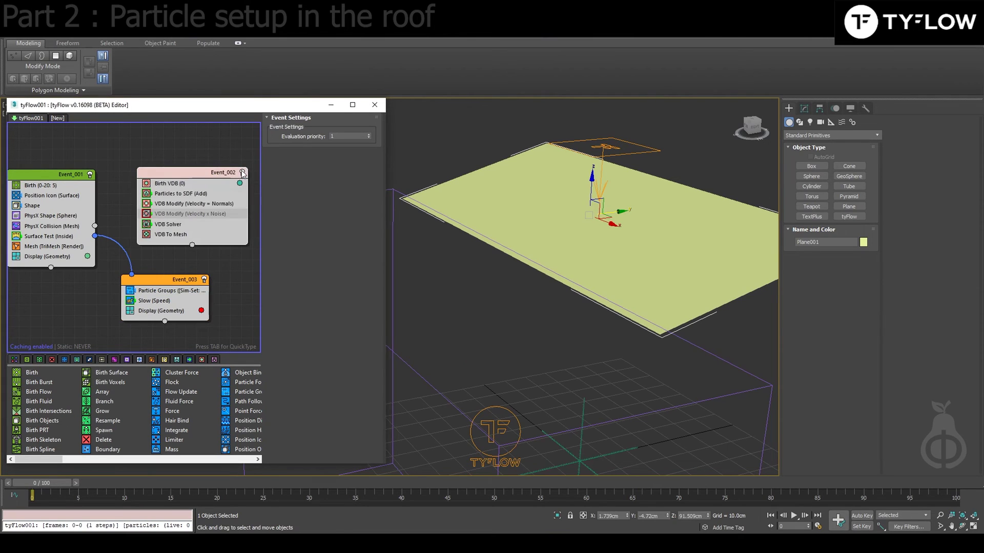
- Restrict the Particles to SDF operator to simulation group 1 and check the trails at frame 40 against Event_003's group setting
{"action": "left_click", "coordinate": [182, 184]}
{"action": "left_click", "coordinate": [189, 193]}
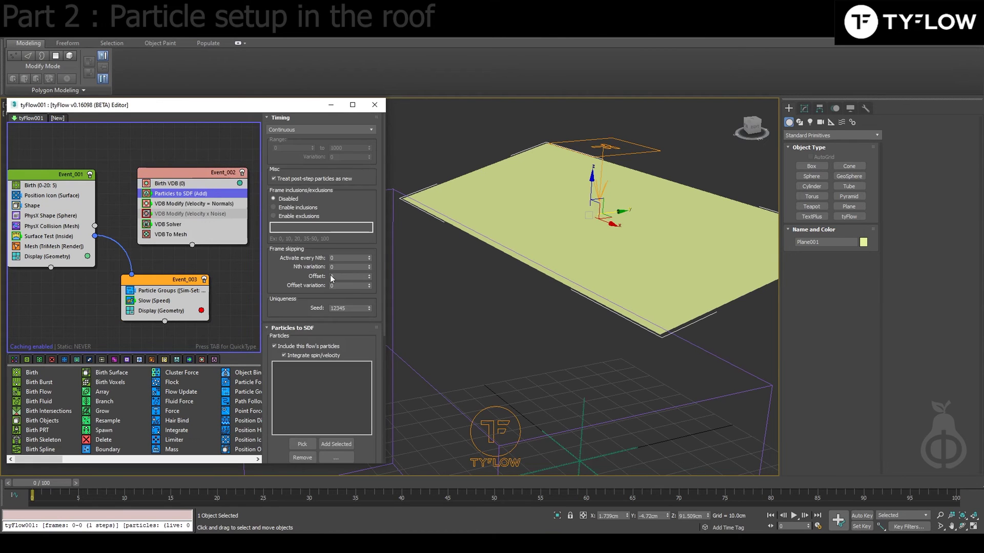
{"action": "scroll", "coordinate": [287, 285], "scroll_direction": "down", "scroll_amount": 5}
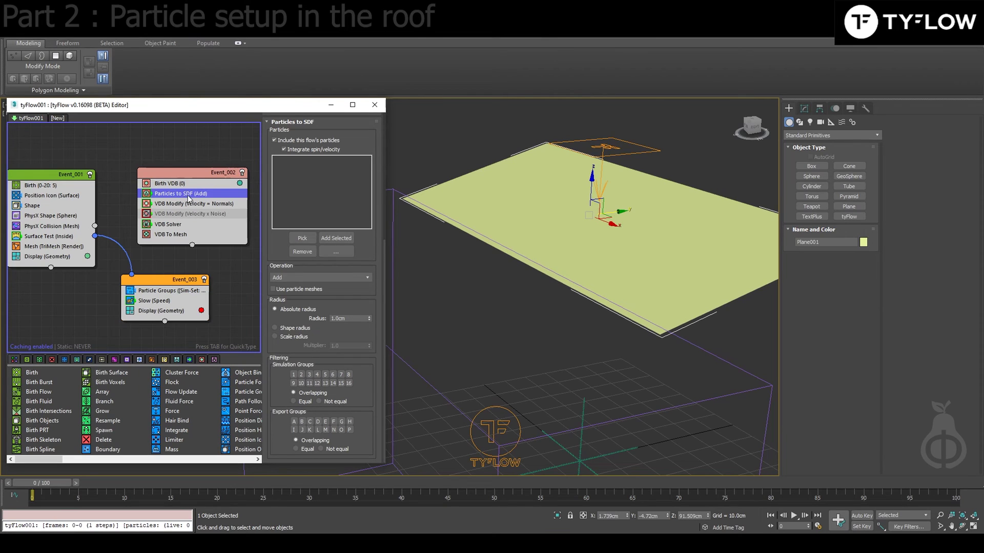
{"action": "left_click", "coordinate": [294, 374]}
{"action": "left_click_drag", "start_coordinate": [51, 491], "coordinate": [402, 496]}
{"action": "left_click_drag", "start_coordinate": [187, 281], "coordinate": [190, 279]}
{"action": "left_click", "coordinate": [181, 290]}
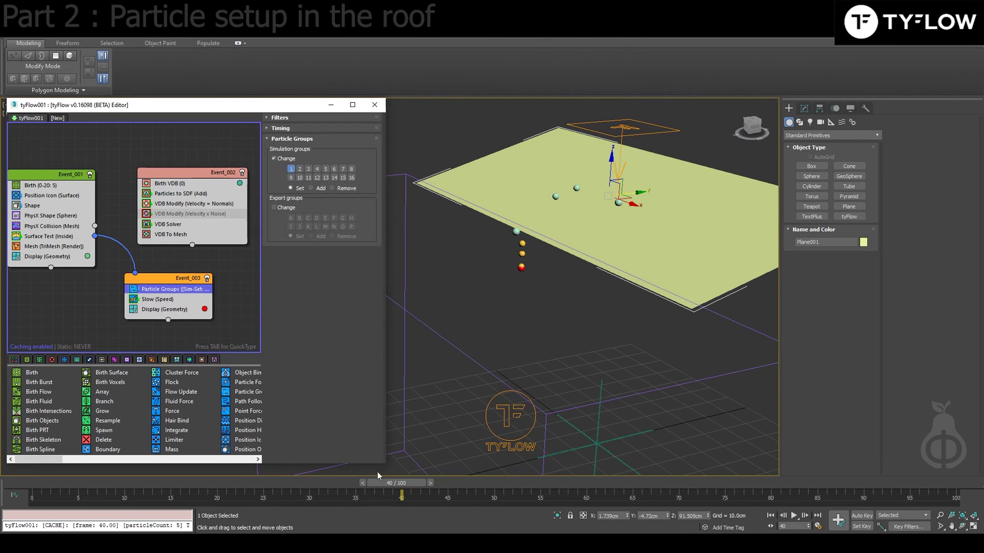
- From frame 0, set the Slow operator's Z velocity to 90% and preview the trails below the roof edge
{"action": "left_click_drag", "start_coordinate": [391, 482], "coordinate": [32, 482]}
{"action": "left_click", "coordinate": [169, 301]}
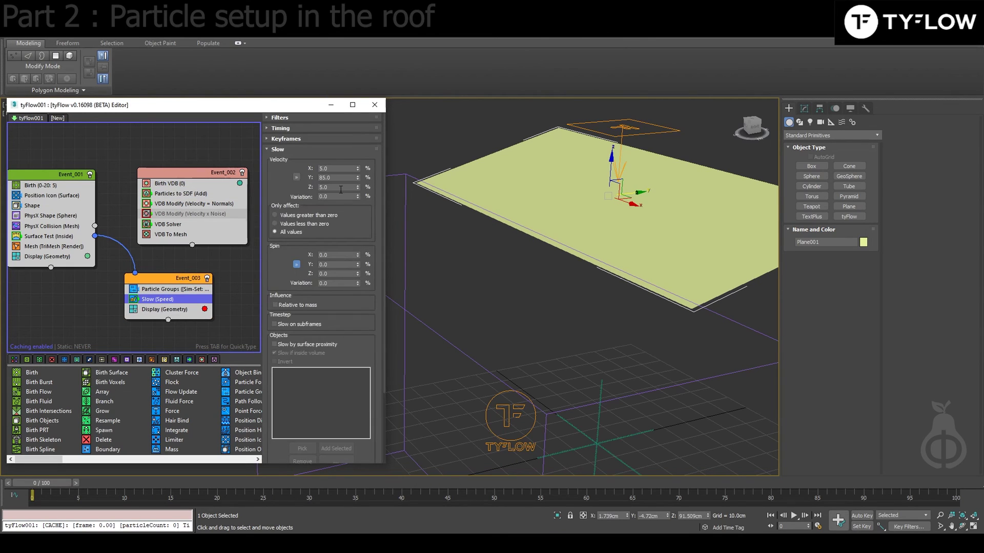
{"action": "double_click", "coordinate": [340, 188]}
{"action": "type", "text": "90"}
{"action": "key", "text": "Return"}
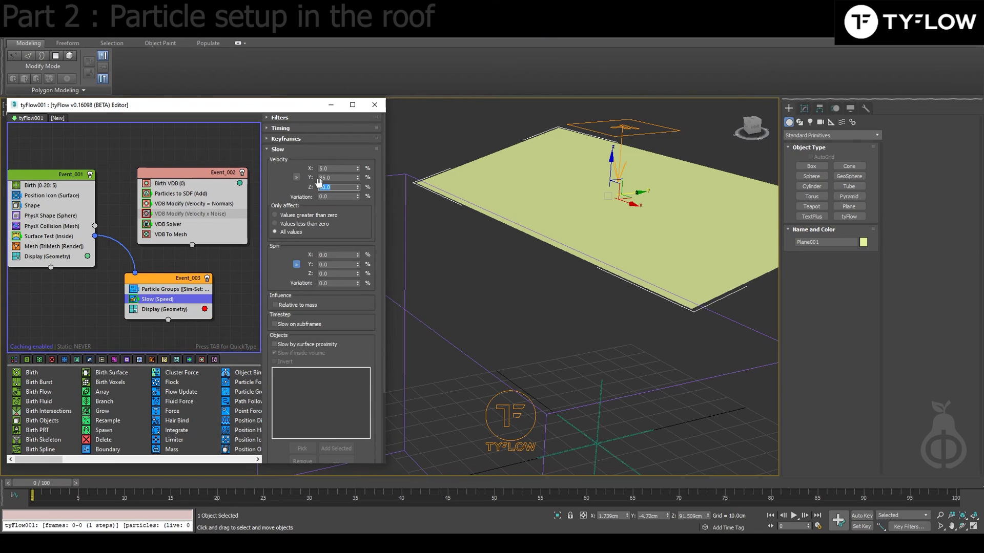
{"action": "left_click_drag", "start_coordinate": [46, 485], "coordinate": [646, 534]}
{"action": "key", "text": "w"}
{"action": "middle_click_drag", "start_coordinate": [460, 351], "coordinate": [479, 326], "text": "alt"}
- Enable the VDB Modify (Velocity x Noise) operator in Event_002 and inspect the trails hanging from the roof
{"action": "left_click", "coordinate": [146, 214]}
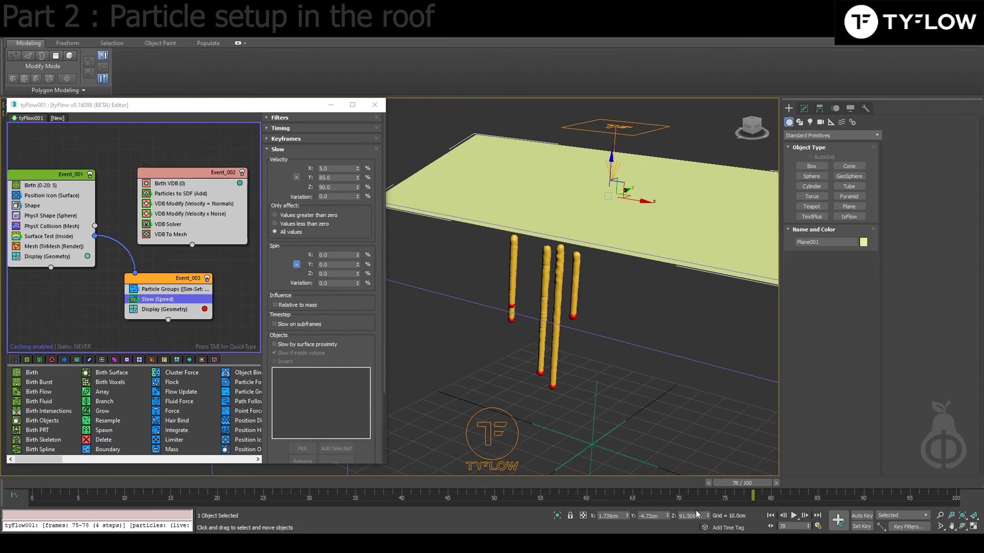
{"action": "scroll", "coordinate": [688, 376], "scroll_direction": "down", "scroll_amount": 2}
{"action": "middle_click_drag", "start_coordinate": [683, 380], "coordinate": [623, 364], "text": "alt"}
- Go to frame 6 and view the parameters of the emitter icon above the roof and the Particle Groups settings
{"action": "left_click", "coordinate": [607, 213]}
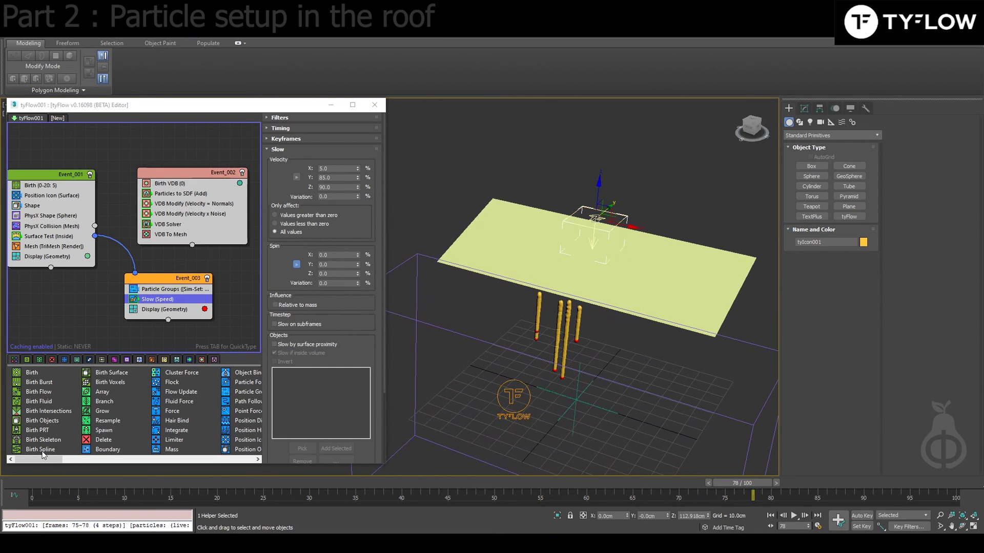
{"action": "left_click_drag", "start_coordinate": [44, 481], "coordinate": [92, 482]}
{"action": "left_click", "coordinate": [804, 108]}
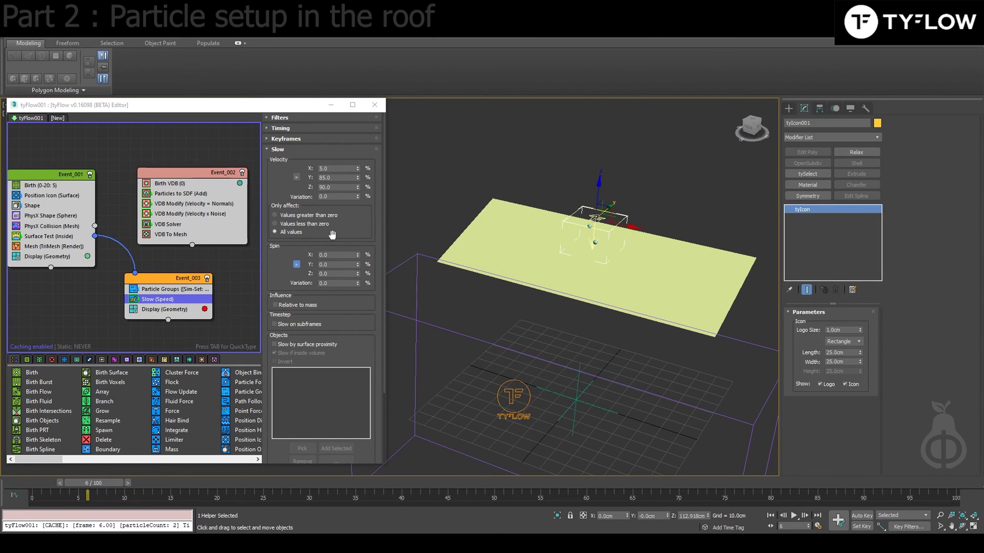
{"action": "left_click", "coordinate": [176, 290]}
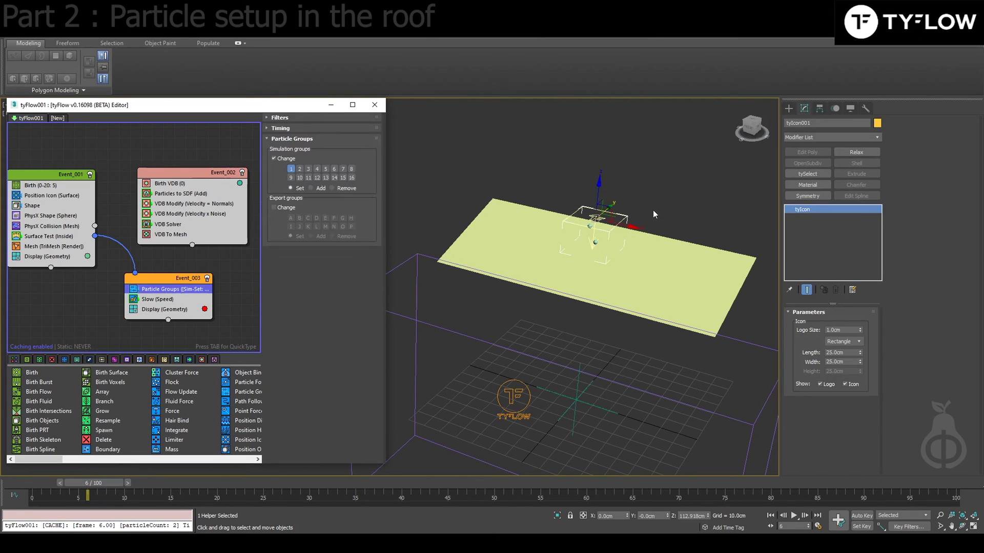
{"action": "middle_click_drag", "start_coordinate": [520, 249], "coordinate": [517, 249], "text": "alt"}
- Rearrange Event_001 and Event_002 in the flow graph to space the events apart
{"action": "left_click_drag", "start_coordinate": [204, 180], "coordinate": [225, 172]}
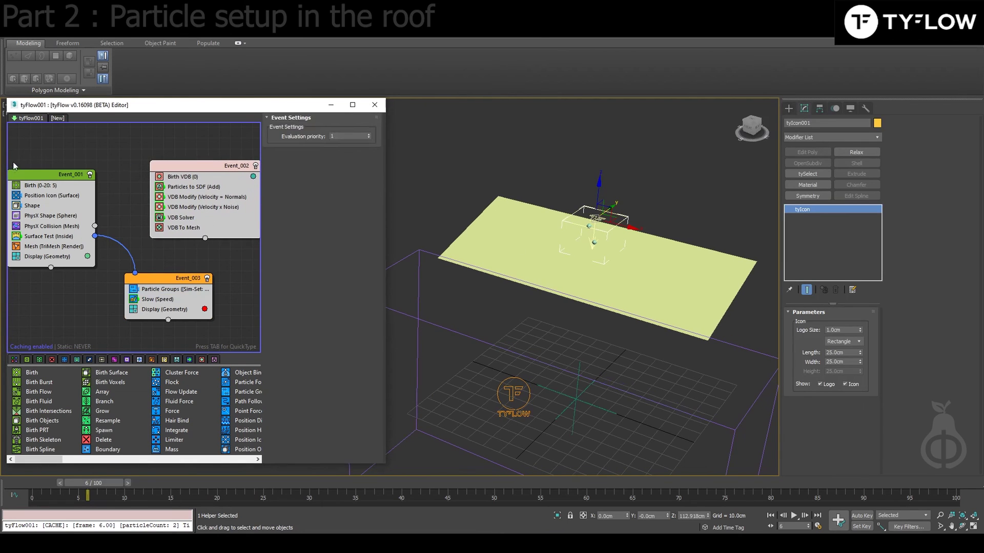
{"action": "left_click_drag", "start_coordinate": [18, 174], "coordinate": [33, 175]}
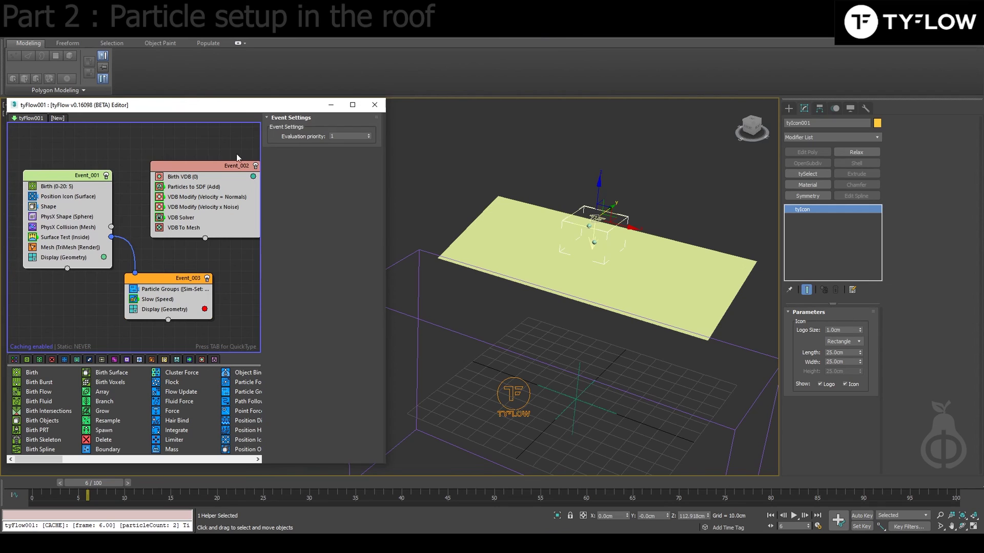
{"action": "left_click_drag", "start_coordinate": [219, 163], "coordinate": [215, 165]}
{"action": "middle_click_drag", "start_coordinate": [212, 184], "coordinate": [184, 186]}
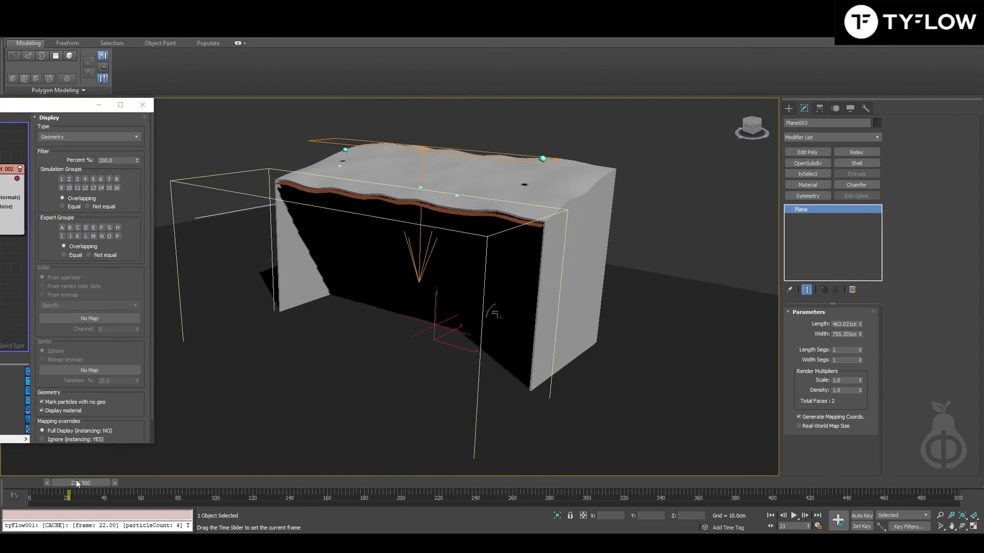
- Go to frame 205 in the detailed roof scene and examine Event 001's operators from Position Icon through Display
{"action": "left_click_drag", "start_coordinate": [67, 493], "coordinate": [401, 485]}
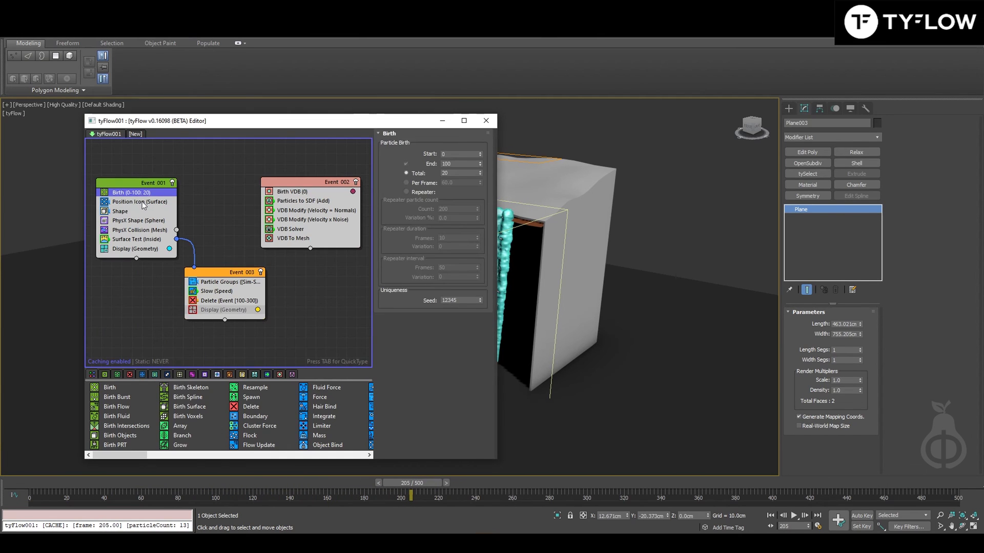
{"action": "left_click", "coordinate": [139, 202]}
{"action": "left_click", "coordinate": [137, 212]}
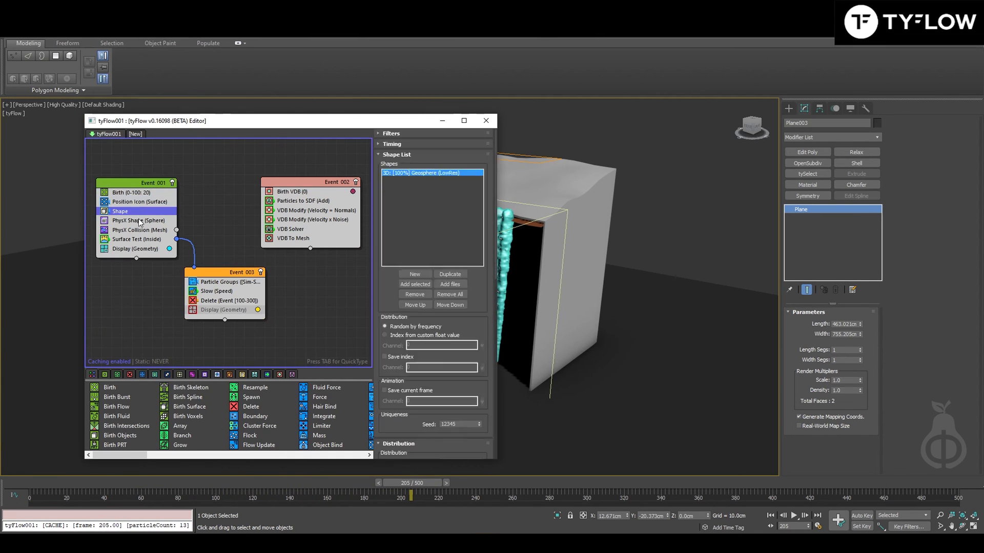
{"action": "left_click", "coordinate": [139, 222]}
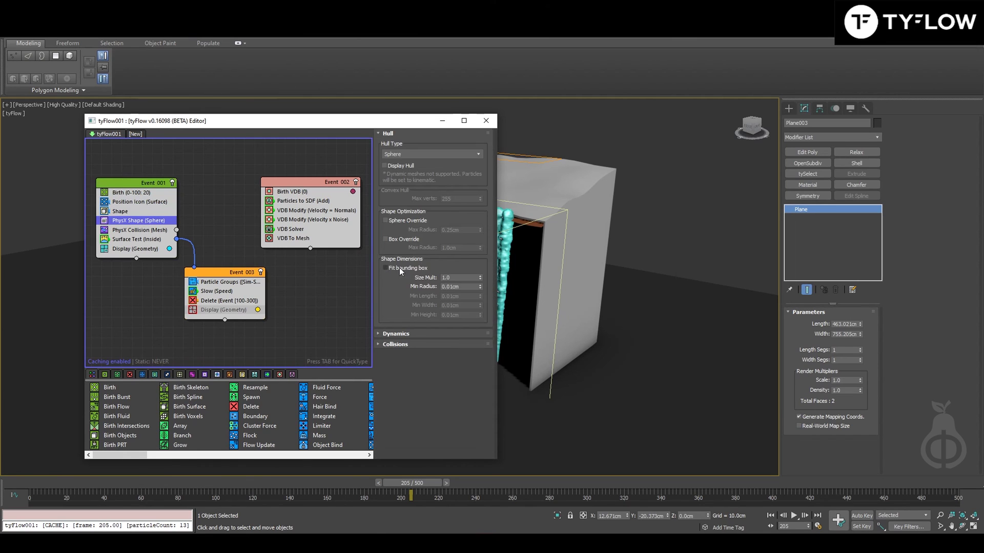
{"action": "left_click", "coordinate": [153, 231]}
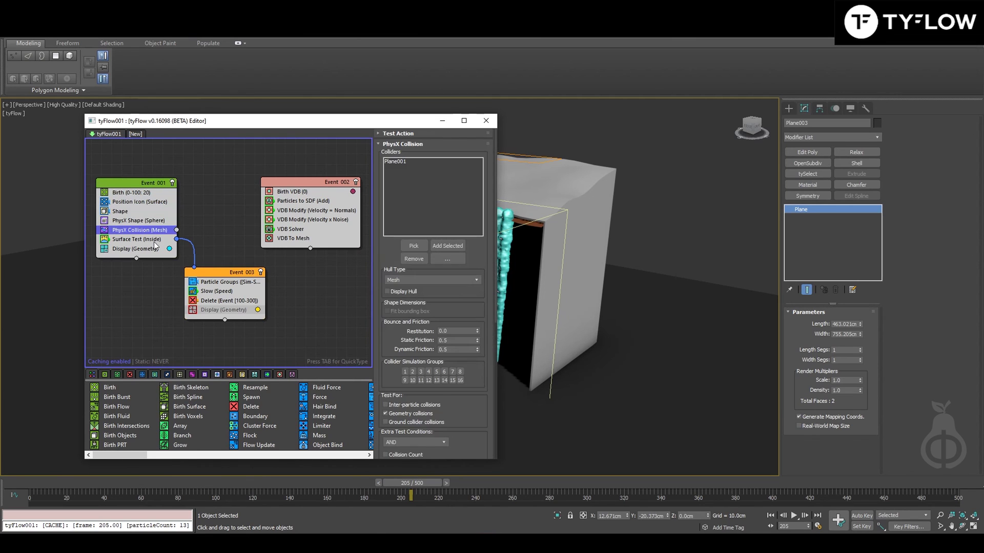
{"action": "scroll", "coordinate": [443, 390], "scroll_direction": "down", "scroll_amount": 5}
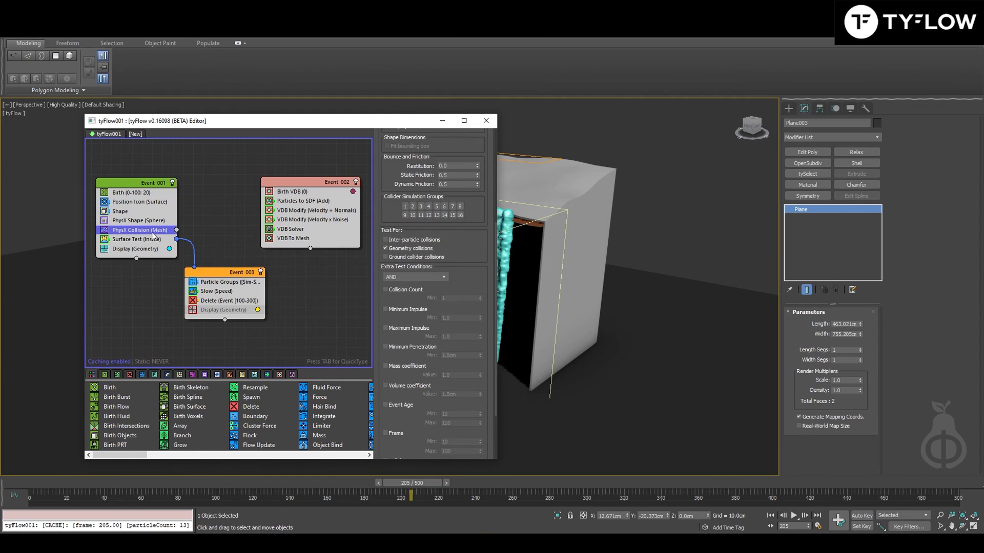
{"action": "left_click", "coordinate": [153, 239]}
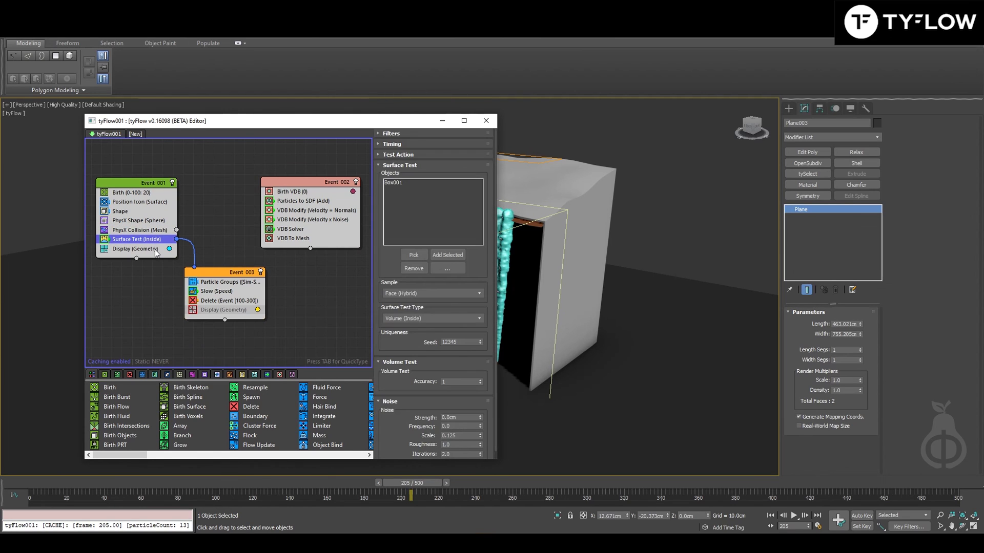
{"action": "left_click", "coordinate": [148, 249]}
- Review the Particle Groups, Slow and Delete operator settings in Event 003
{"action": "left_click", "coordinate": [227, 282]}
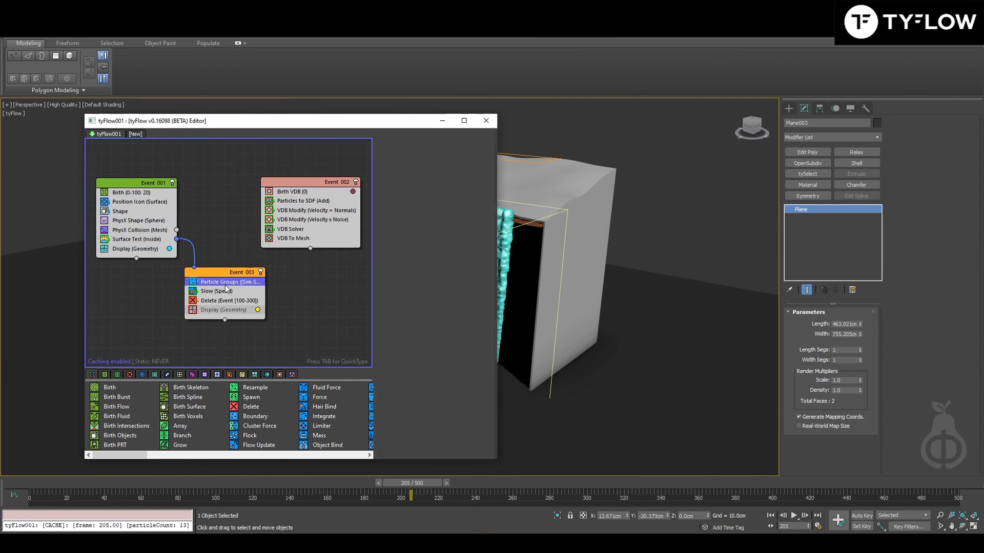
{"action": "left_click", "coordinate": [227, 292]}
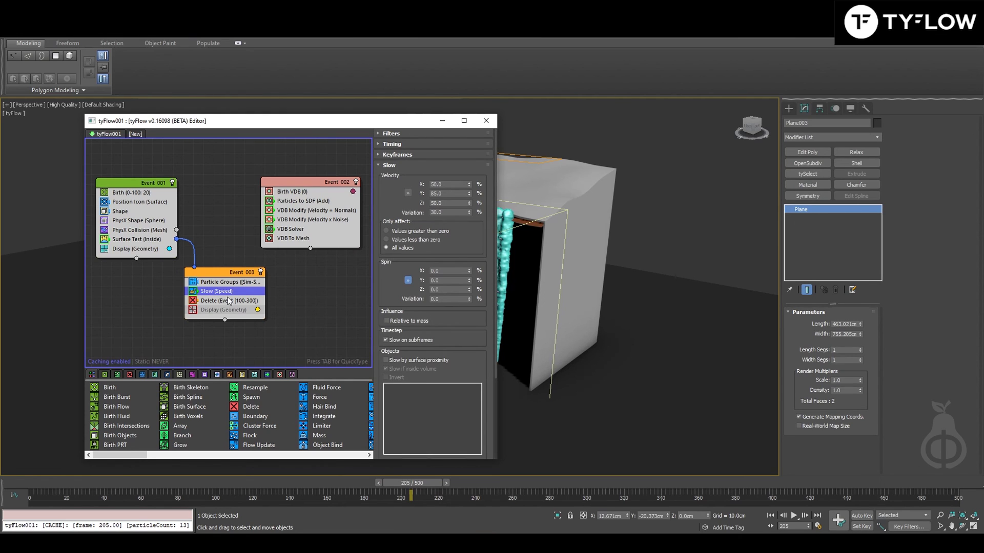
{"action": "left_click", "coordinate": [229, 301]}
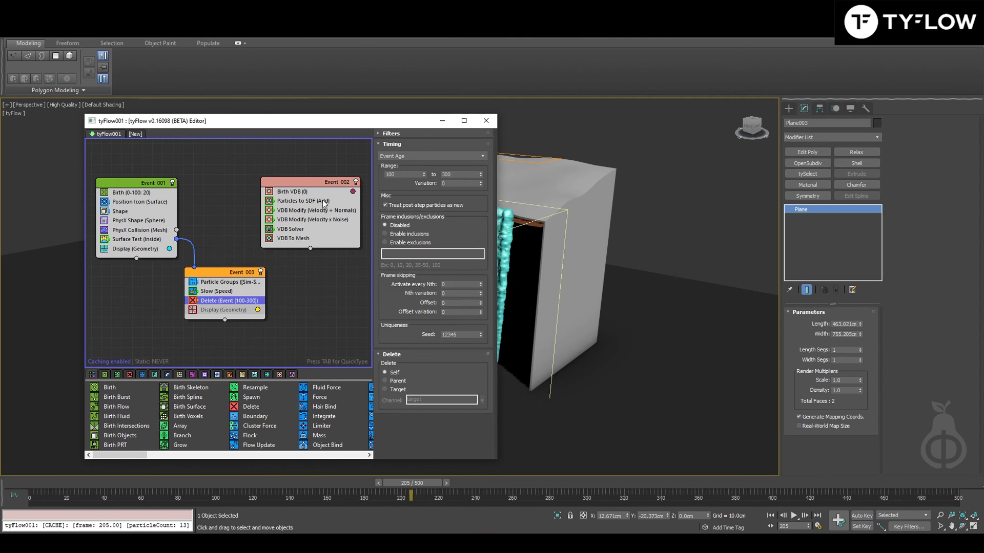
- Examine Event 002's operators from Birth VDB through VDB To Mesh and view the stalactites along the roof edge
{"action": "left_click", "coordinate": [312, 190]}
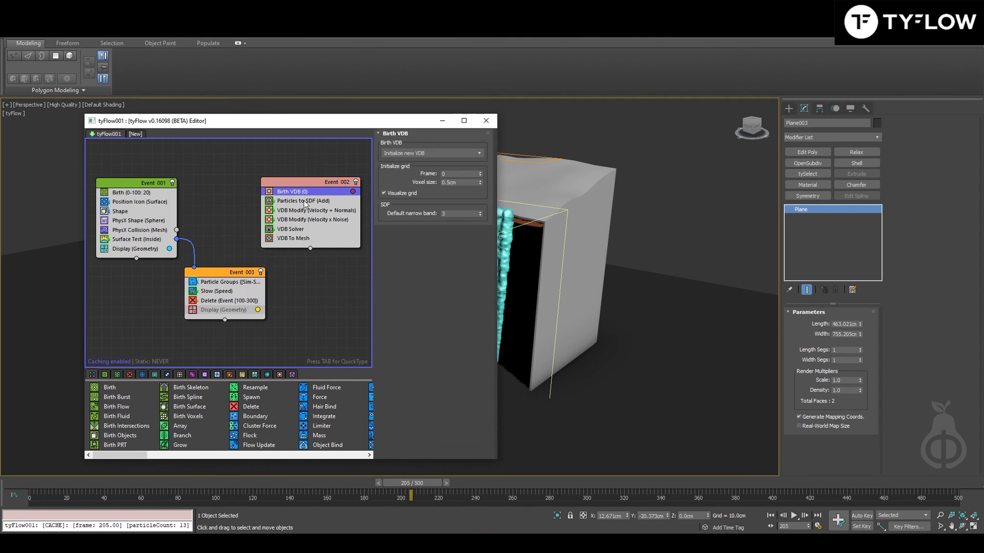
{"action": "left_click", "coordinate": [305, 202]}
{"action": "scroll", "coordinate": [479, 312], "scroll_direction": "down", "scroll_amount": 1}
{"action": "left_click", "coordinate": [295, 210]}
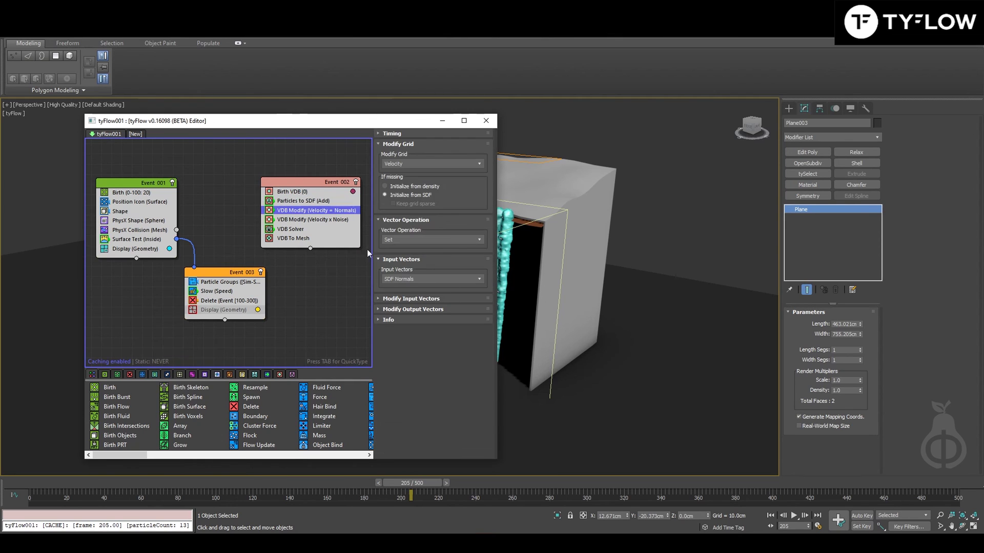
{"action": "left_click", "coordinate": [306, 220]}
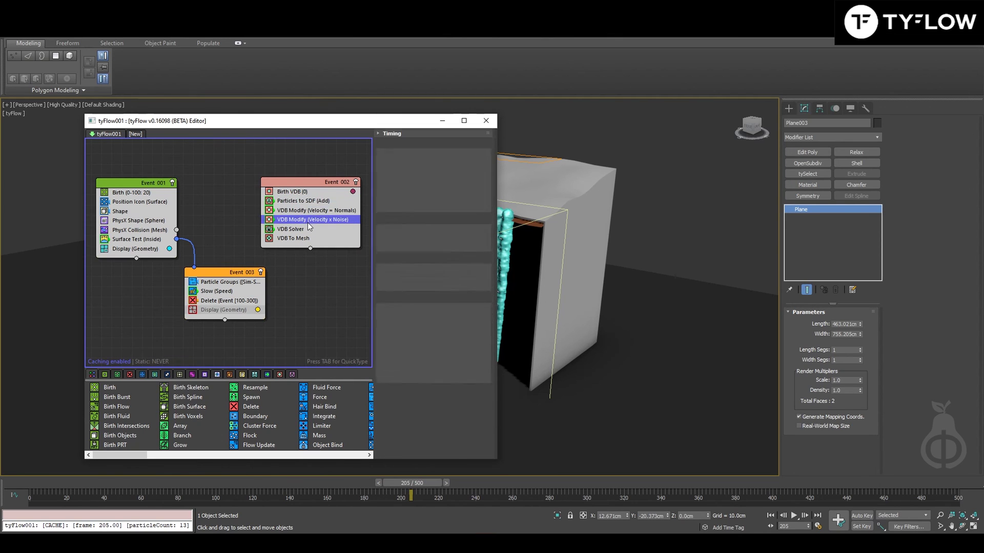
{"action": "left_click", "coordinate": [306, 229]}
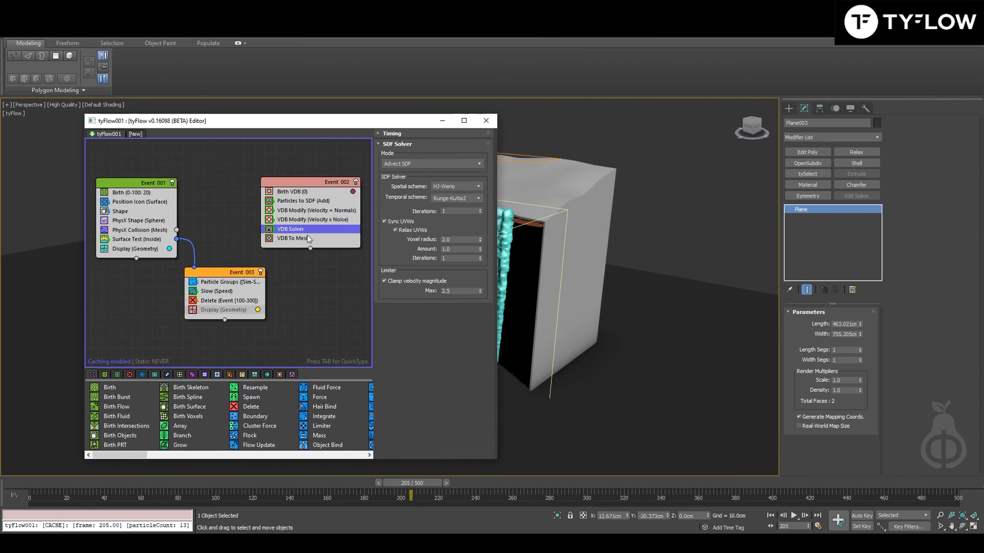
{"action": "left_click", "coordinate": [307, 238]}
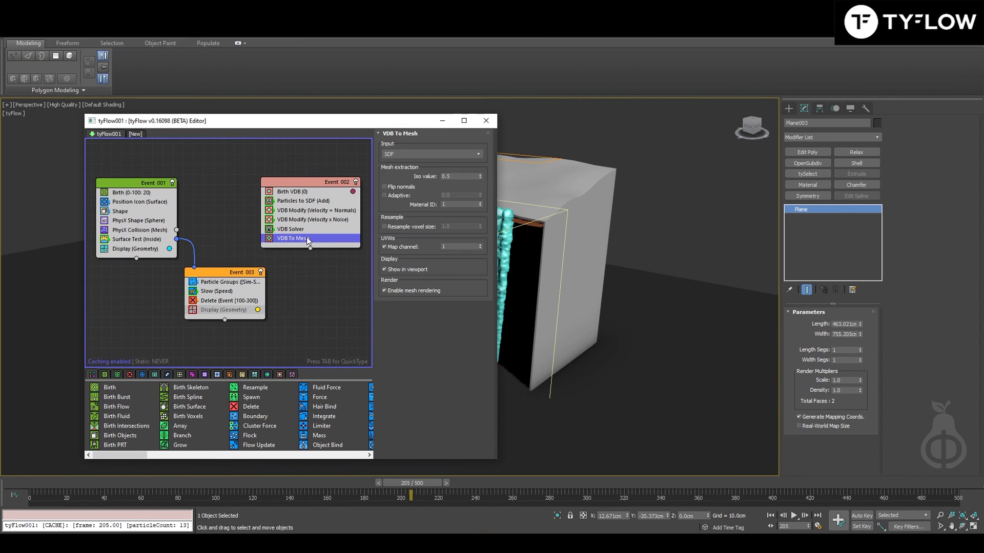
{"action": "left_click_drag", "start_coordinate": [369, 123], "coordinate": [218, 120]}
{"action": "middle_click_drag", "start_coordinate": [469, 240], "coordinate": [397, 355], "text": "alt"}
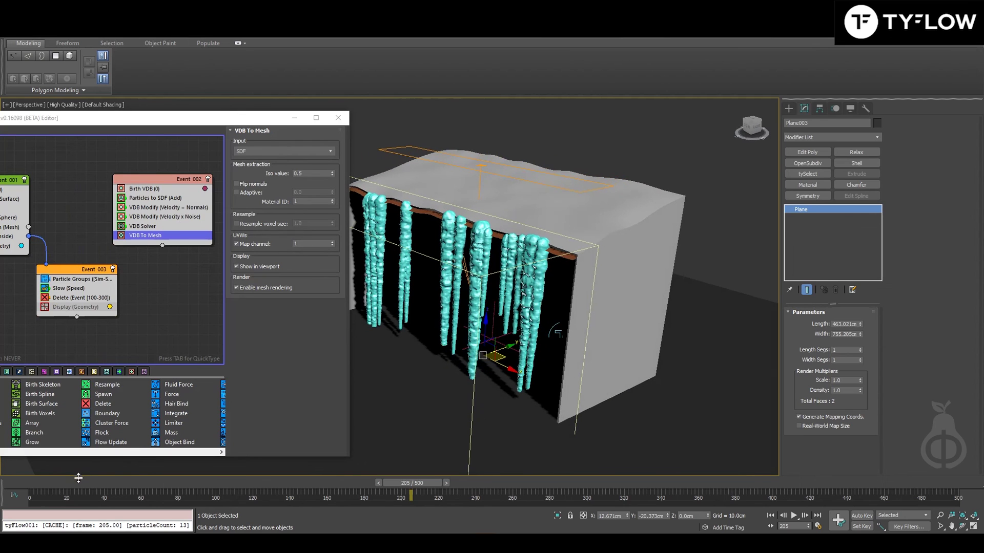